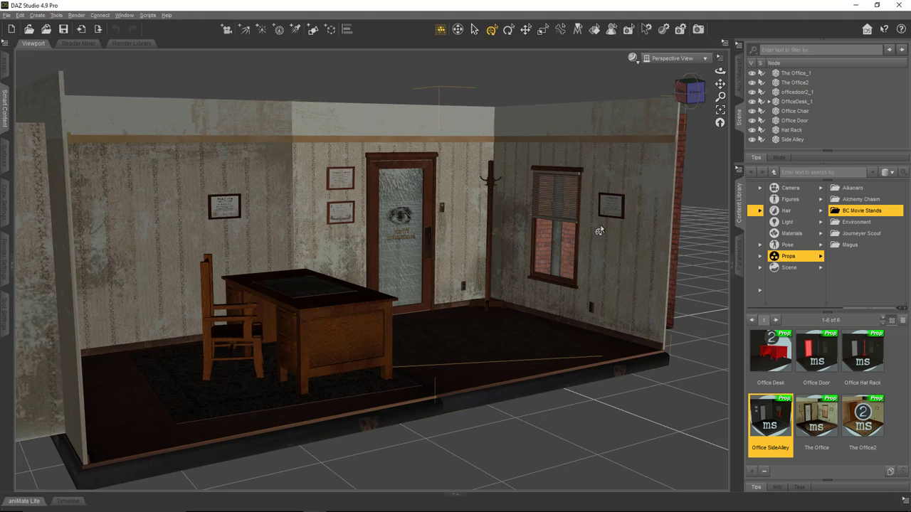
# - Frame the perspective view closer on the desk, chair, door and window inside the office set
pyautogui.click(705, 59)
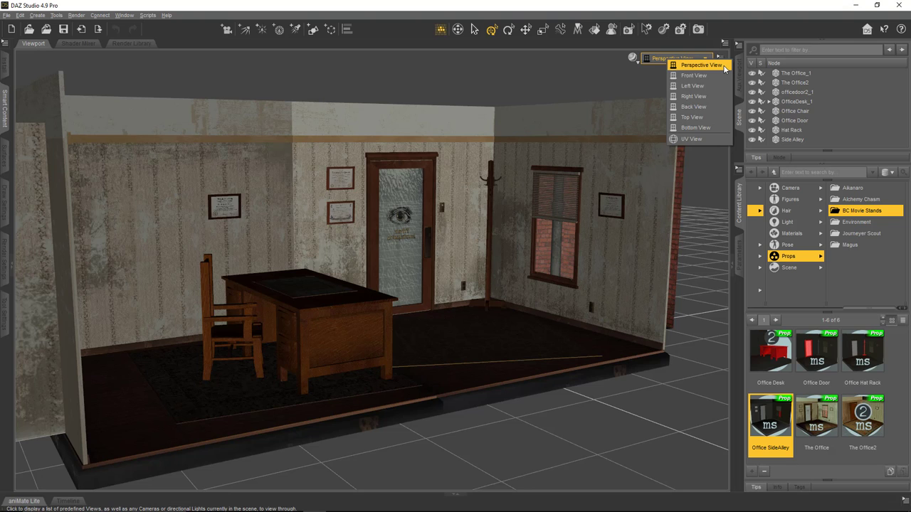
pyautogui.click(733, 30)
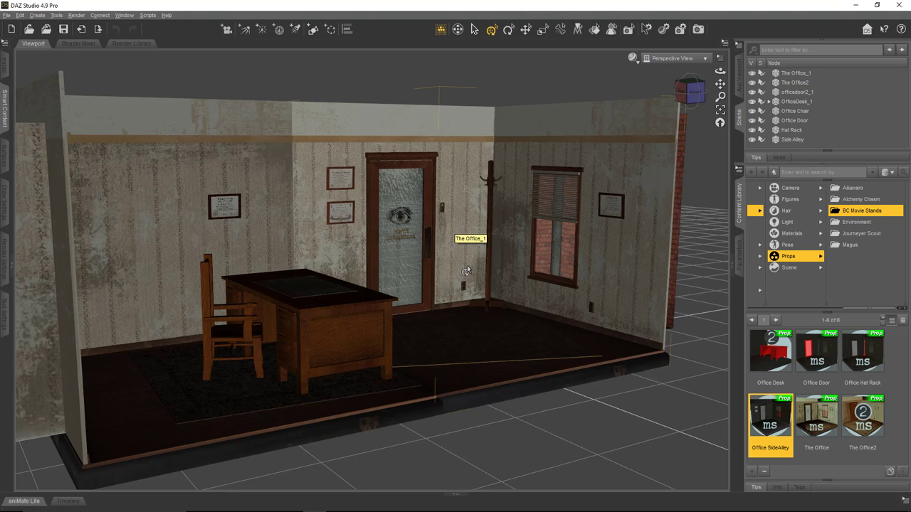
pyautogui.moveTo(466, 271); pyautogui.dragTo(426, 290)
pyautogui.scroll(2, 281, 273)
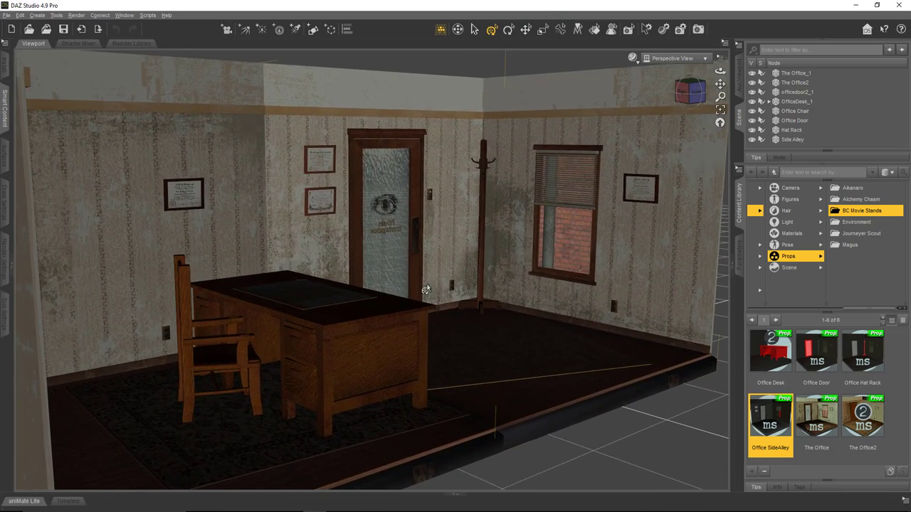
pyautogui.scroll(5, 426, 290)
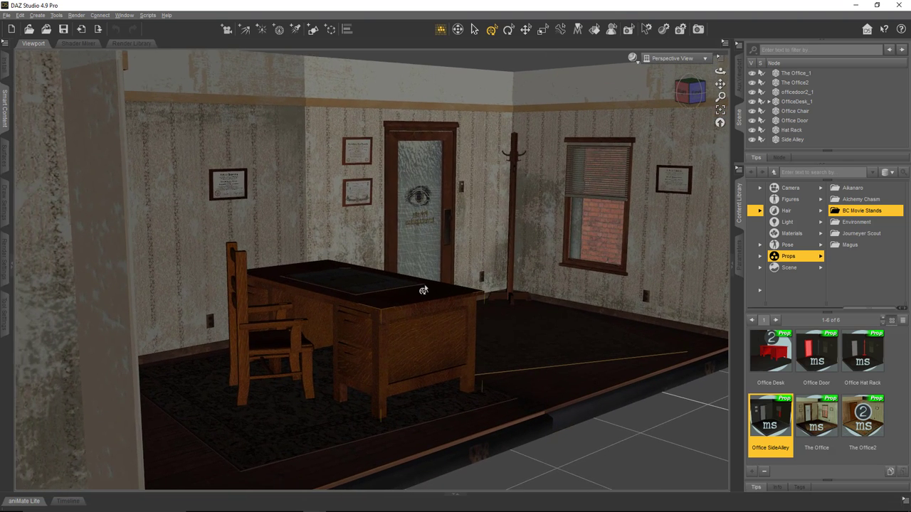
pyautogui.scroll(2, 423, 291)
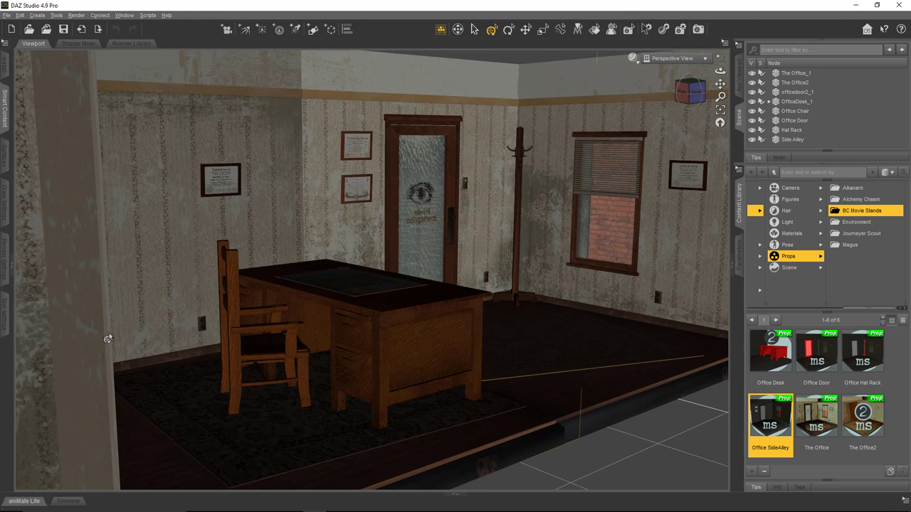
pyautogui.moveTo(261, 313); pyautogui.dragTo(214, 315)
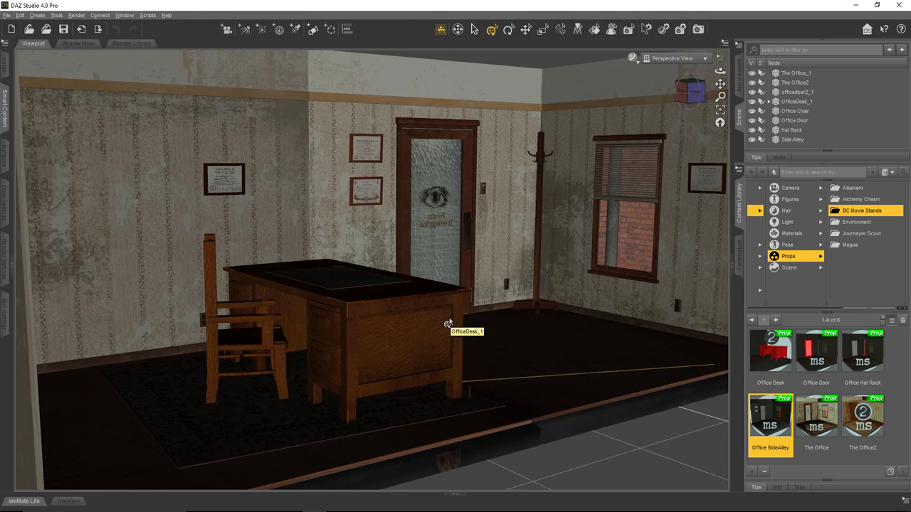
# - Create a new camera named Camera 1 that copies the active perspective view
pyautogui.click(45, 17)
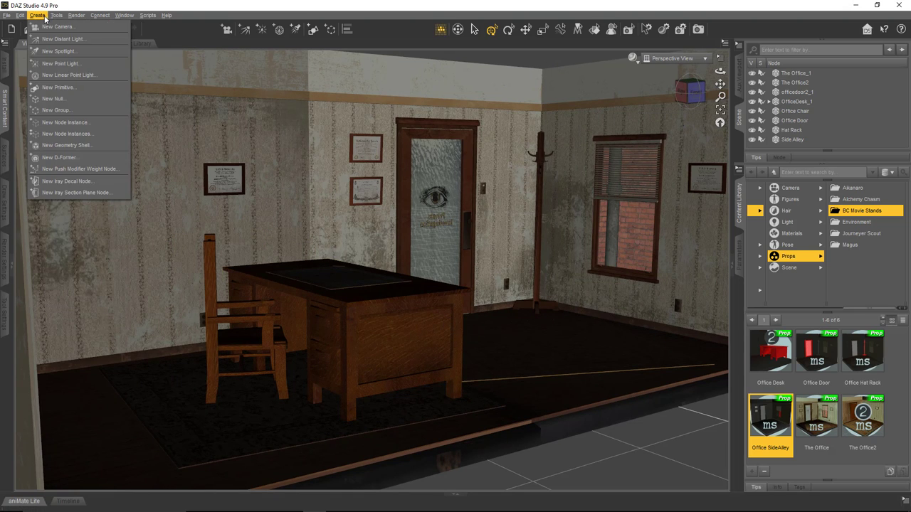
pyautogui.click(57, 28)
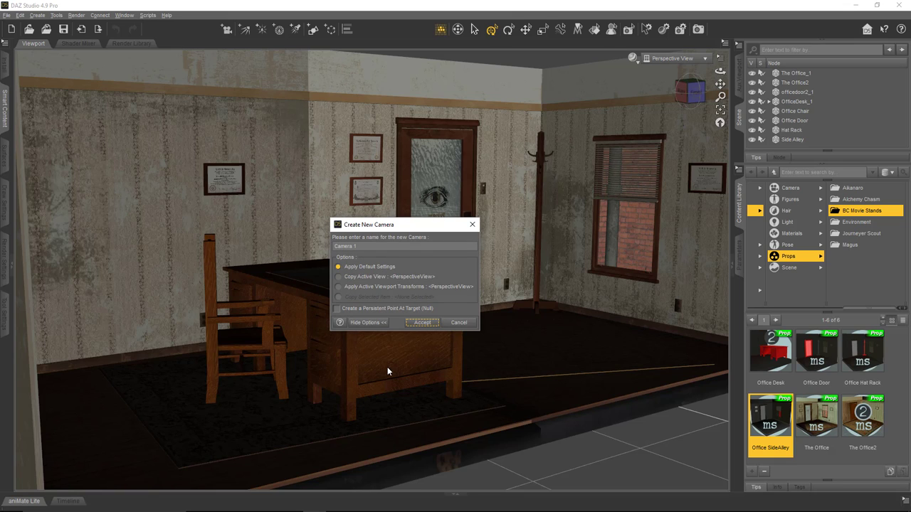
pyautogui.click(354, 279)
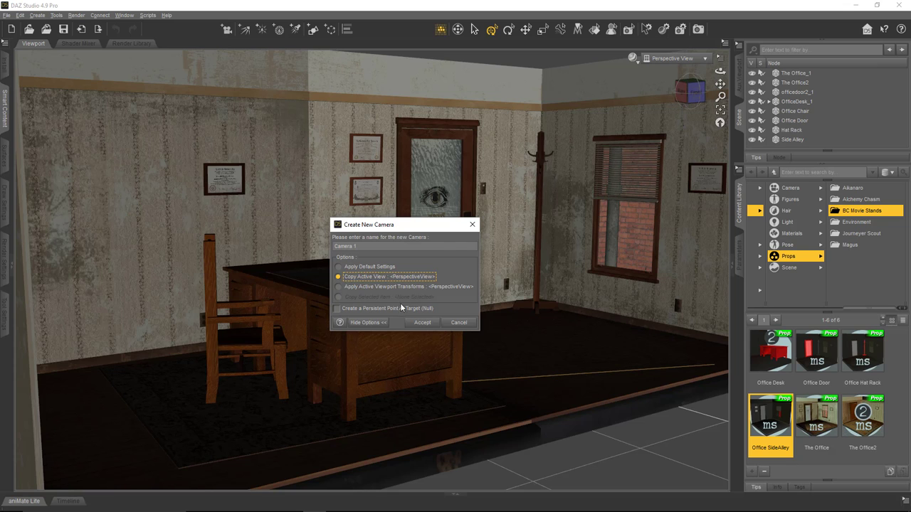
pyautogui.click(422, 323)
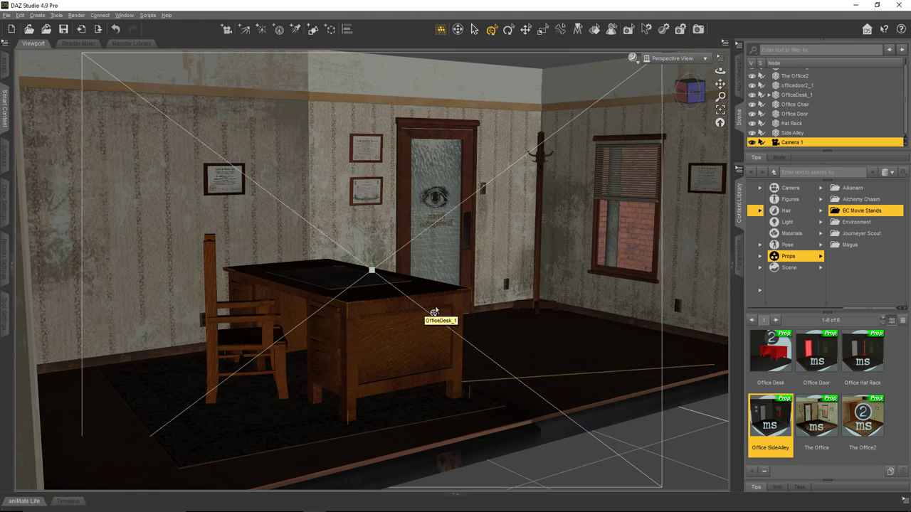
# - Check Camera 1's placement from outside the office set and switch the viewport to look through it
pyautogui.scroll(-10, 434, 312)
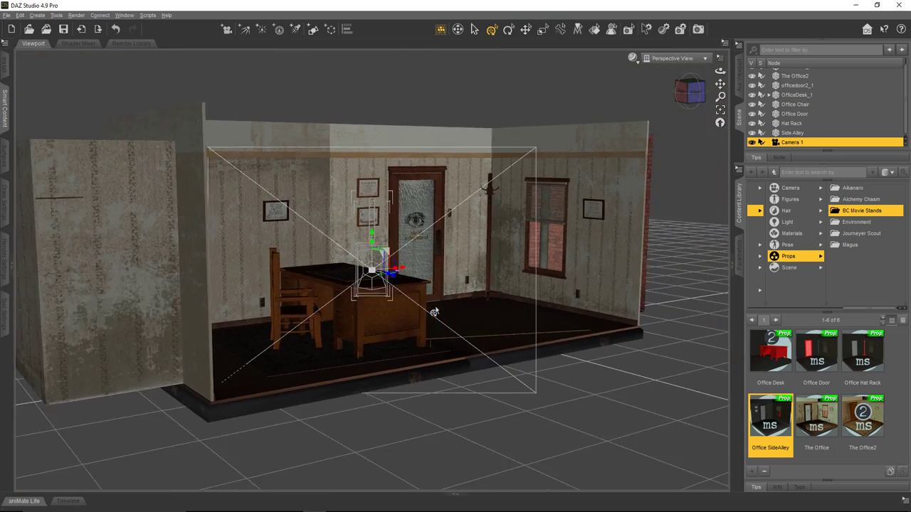
pyautogui.scroll(10, 434, 312)
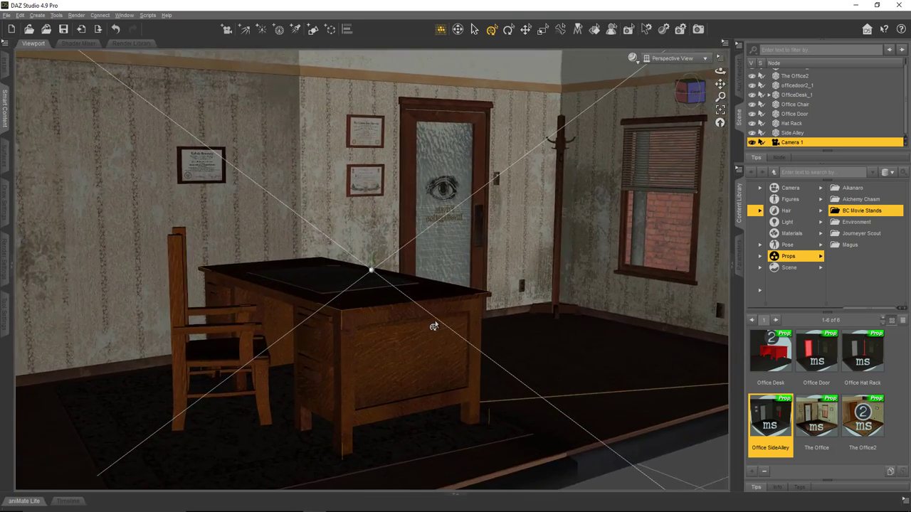
pyautogui.scroll(-10, 434, 327)
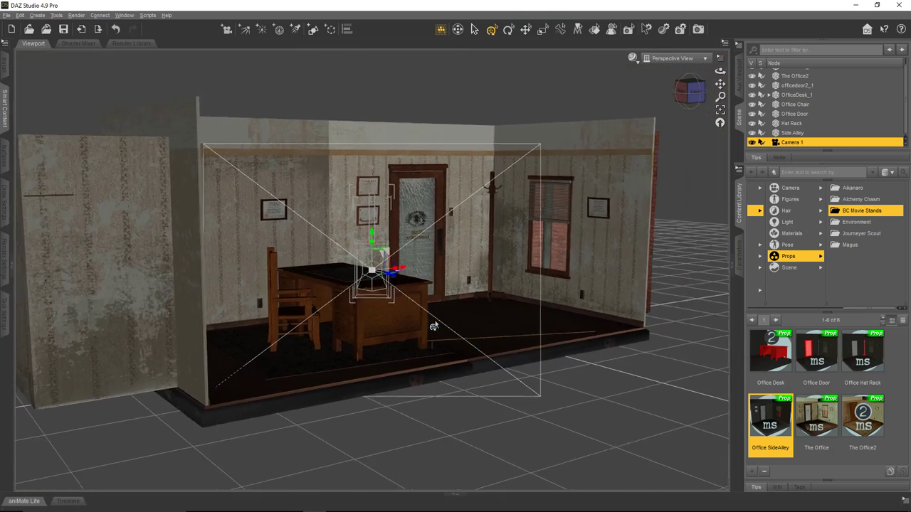
pyautogui.scroll(5, 434, 326)
pyautogui.scroll(-3, 434, 327)
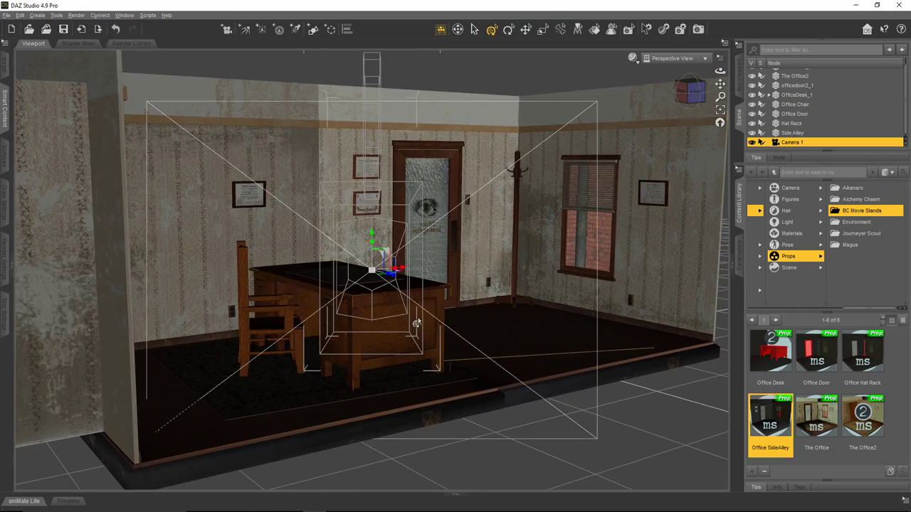
pyautogui.keyDown('alt'); pyautogui.moveTo(388, 267); pyautogui.dragTo(109, 221); pyautogui.keyUp('alt')
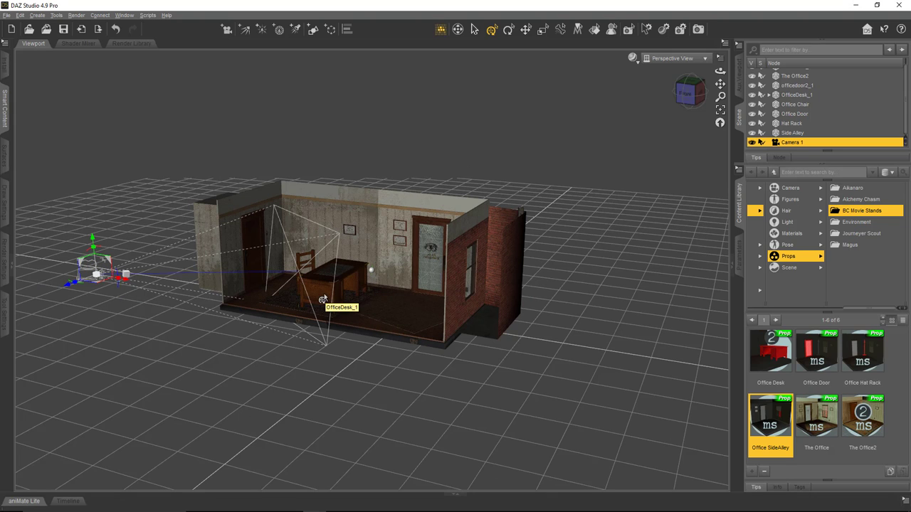
pyautogui.click(707, 60)
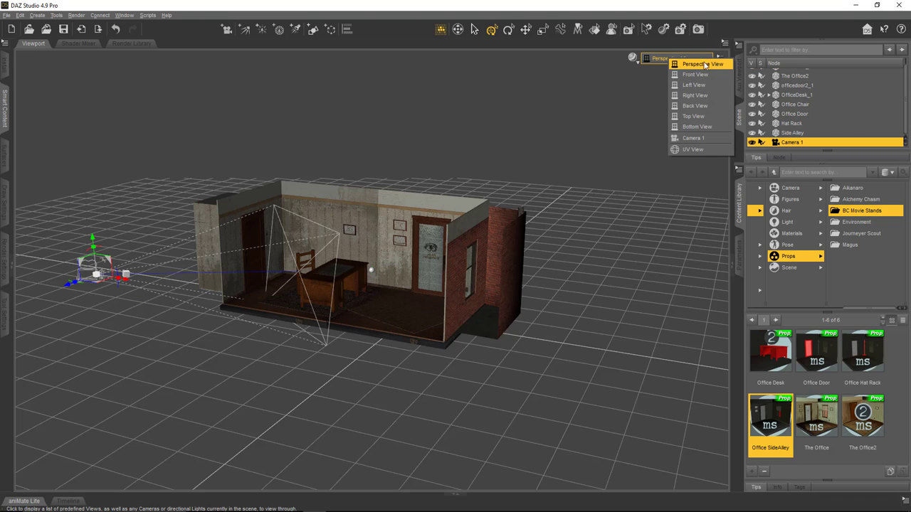
pyautogui.click(708, 141)
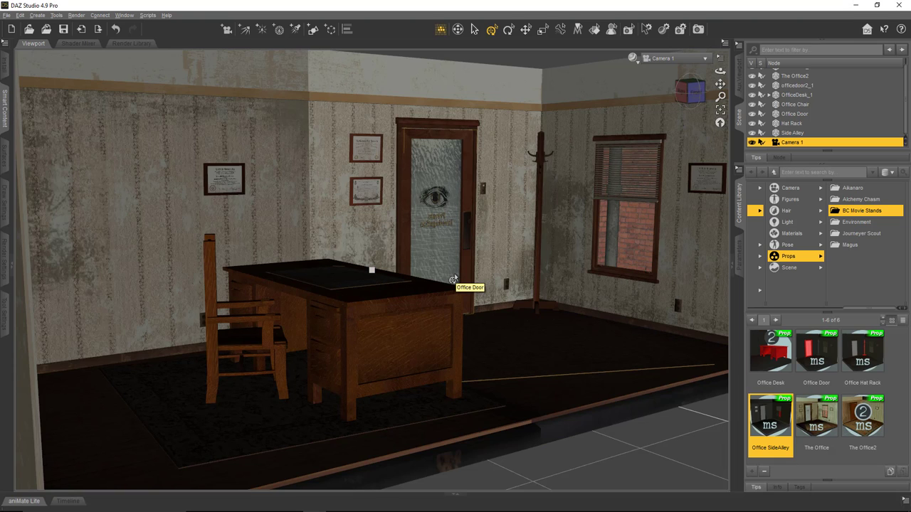
# - Show the parameters of Camera 1 and bring up the list of available panes
pyautogui.doubleClick(796, 143)
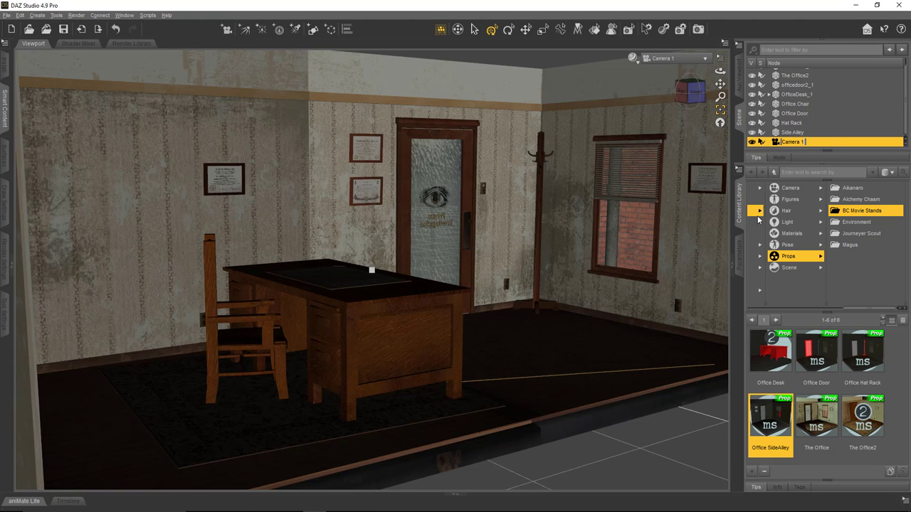
pyautogui.click(739, 267)
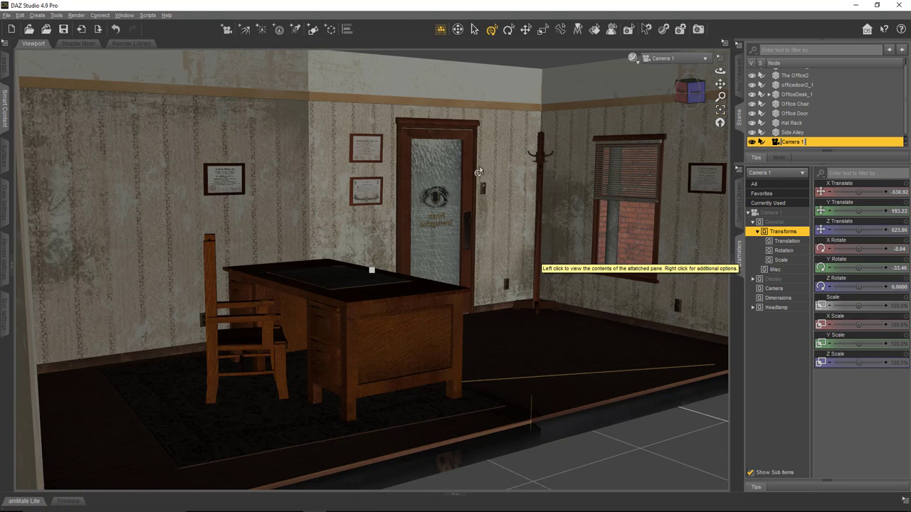
pyautogui.click(125, 15)
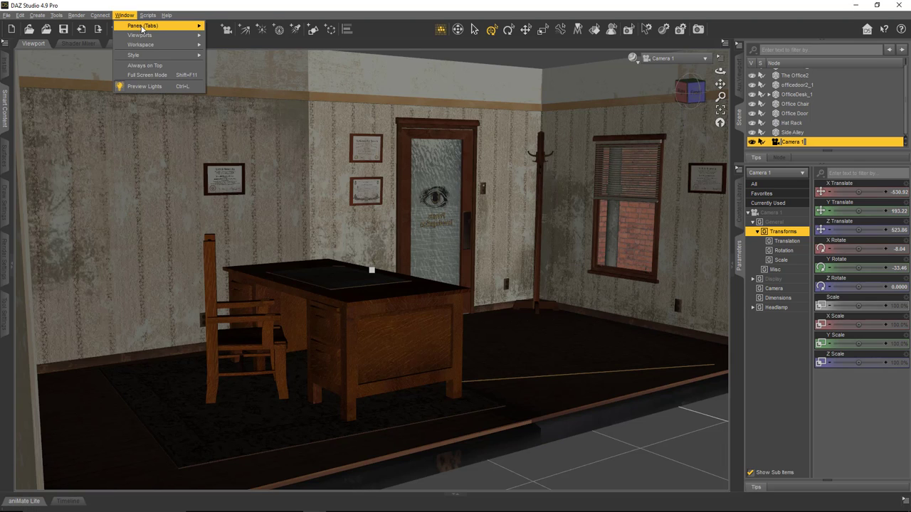
pyautogui.moveTo(144, 27)
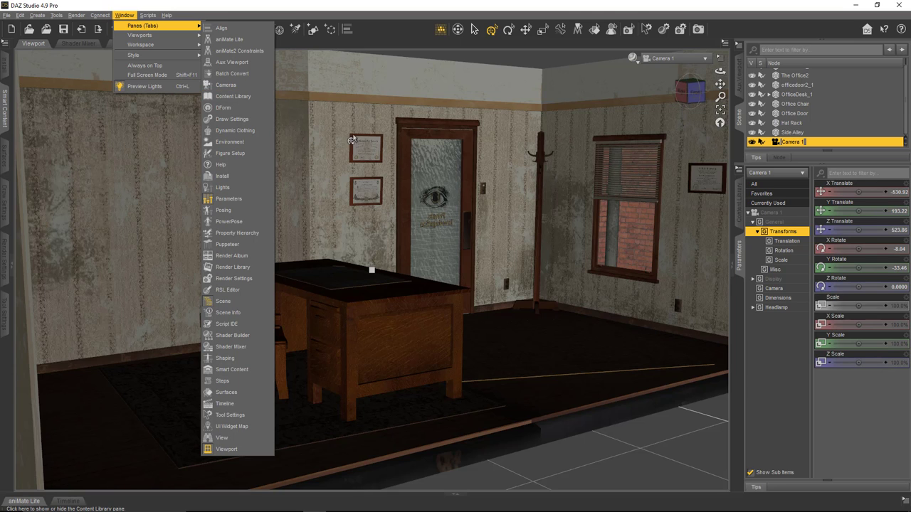
# - Collapse and reopen the Parameters pane, and briefly expand the Smart Content pane
pyautogui.click(738, 258)
pyautogui.click(739, 257)
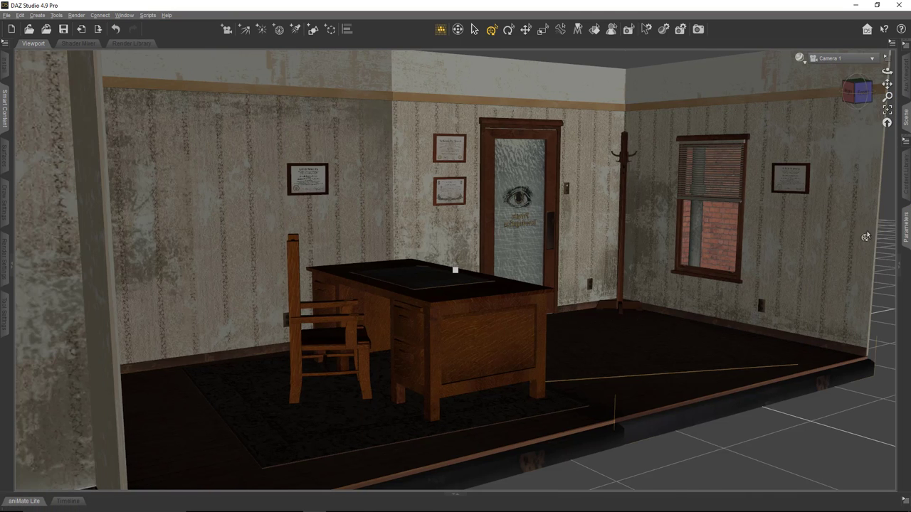
pyautogui.click(905, 229)
pyautogui.click(739, 259)
pyautogui.click(906, 228)
pyautogui.click(6, 106)
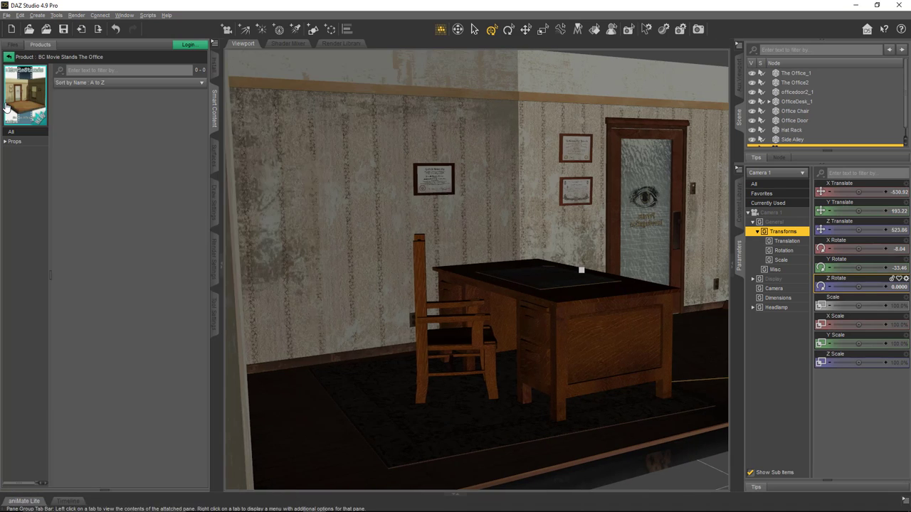
pyautogui.click(214, 117)
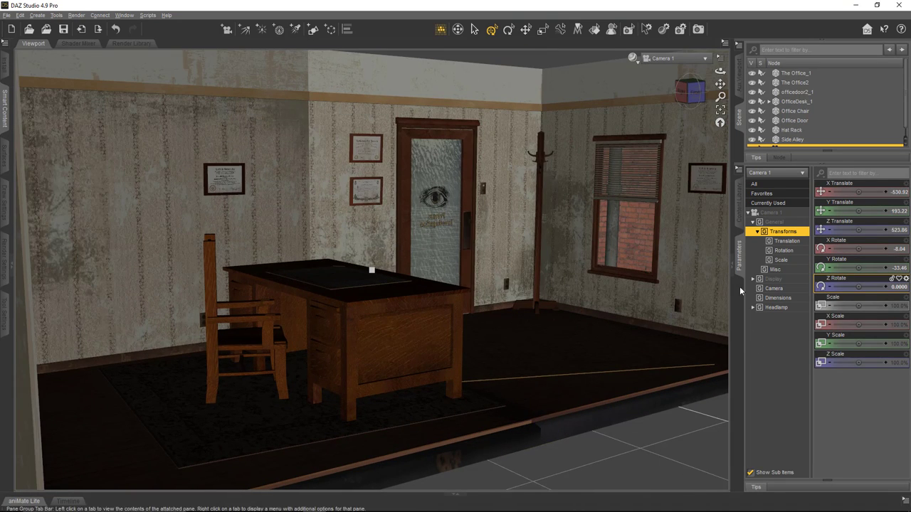
# - Set the focal length of Camera 1 to 38 mm in its camera parameters
pyautogui.scroll(-1, 837, 106)
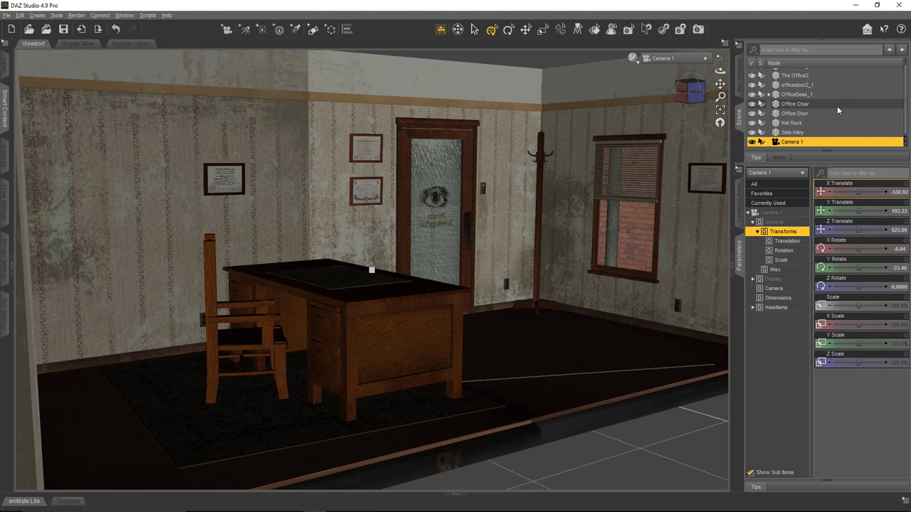
pyautogui.click(777, 288)
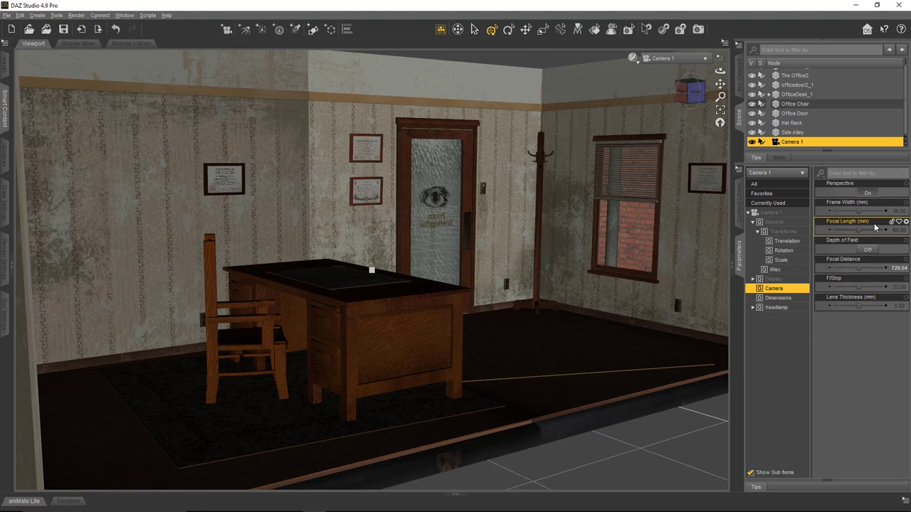
pyautogui.moveTo(895, 234)
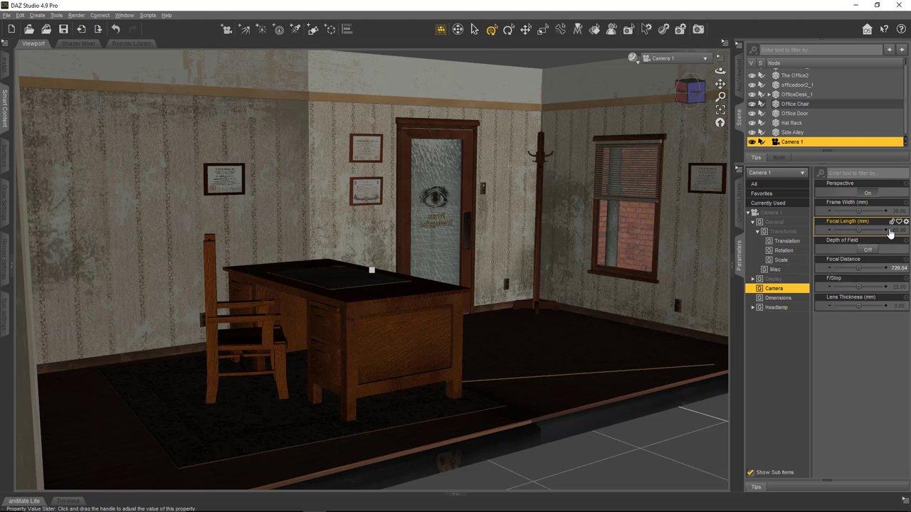
pyautogui.moveTo(859, 230)
pyautogui.moveTo(858, 230); pyautogui.dragTo(847, 230)
pyautogui.click(890, 232)
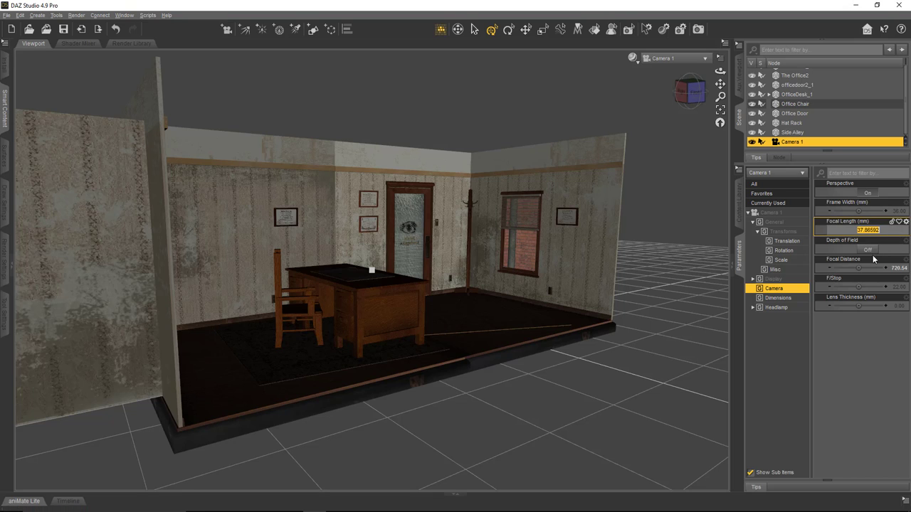
pyautogui.write('38')
pyautogui.press('Return')
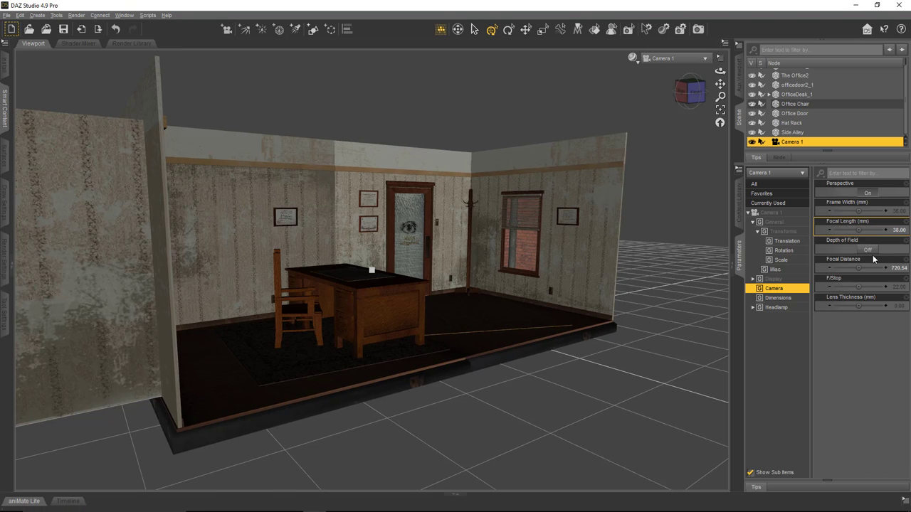
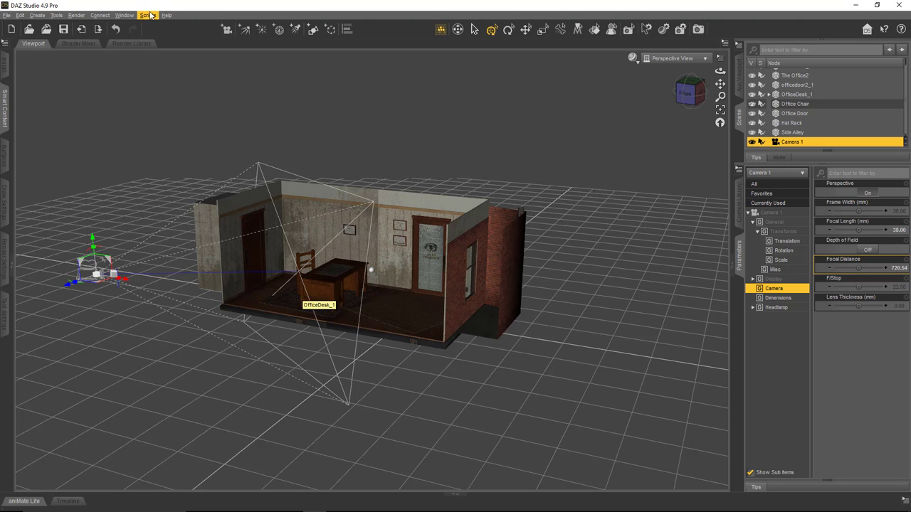
# - Split the viewport into the Side by Side layout
pyautogui.click(126, 15)
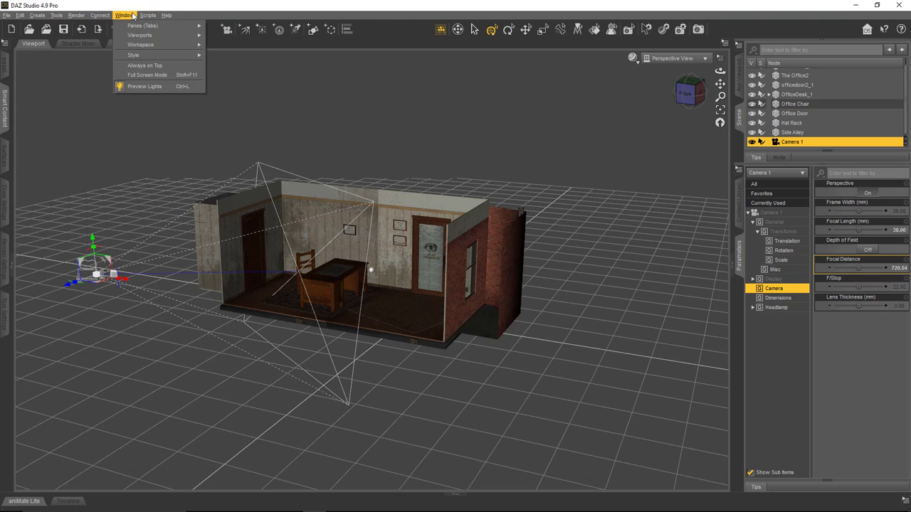
pyautogui.click(128, 17)
pyautogui.click(126, 16)
pyautogui.moveTo(155, 41)
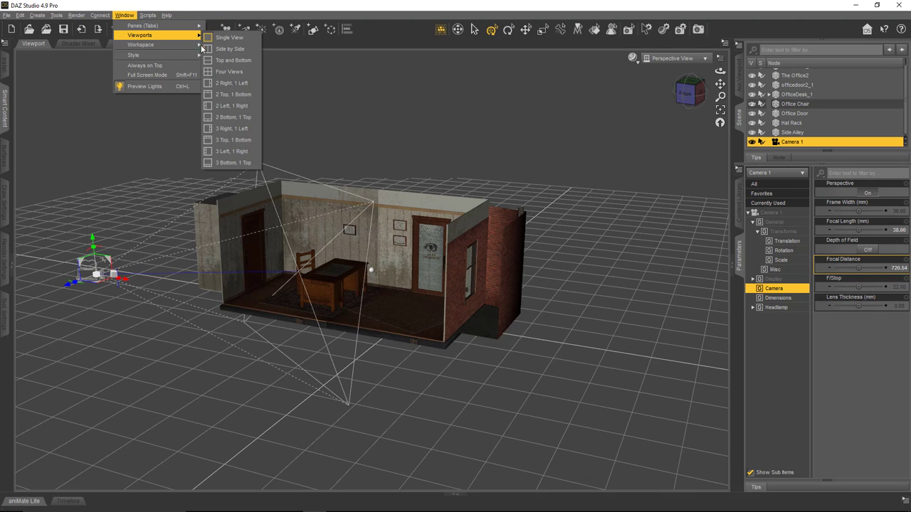
pyautogui.click(247, 52)
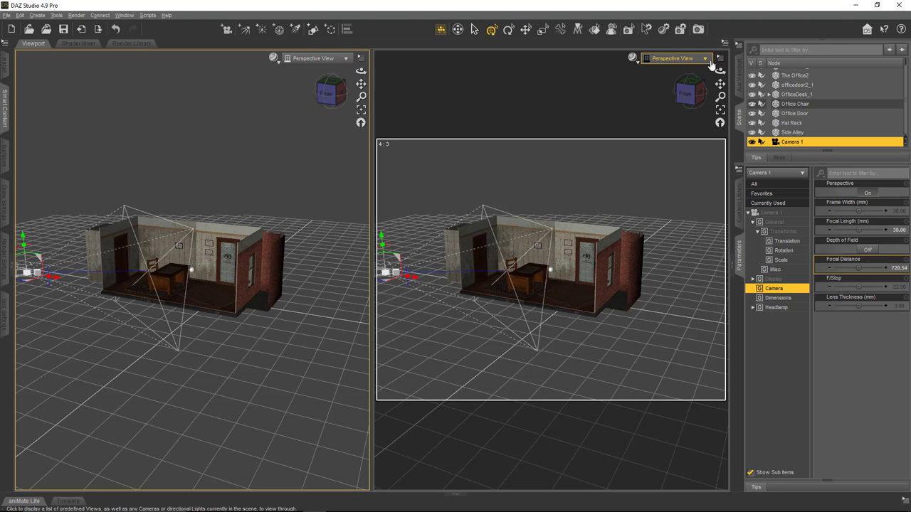
# - Show Camera 1 in the left viewport and reframe the office and camera in the perspective viewport
pyautogui.click(348, 59)
pyautogui.click(356, 143)
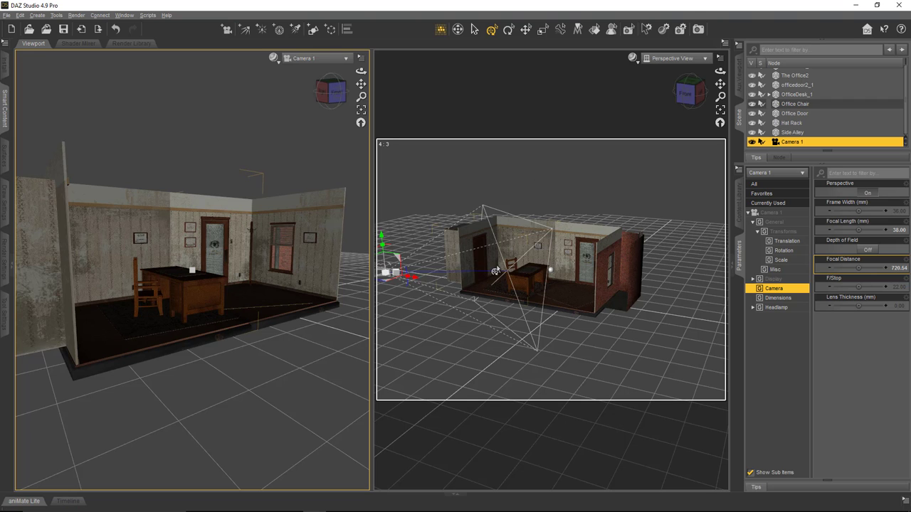
pyautogui.moveTo(514, 296); pyautogui.dragTo(439, 310, button='middle')
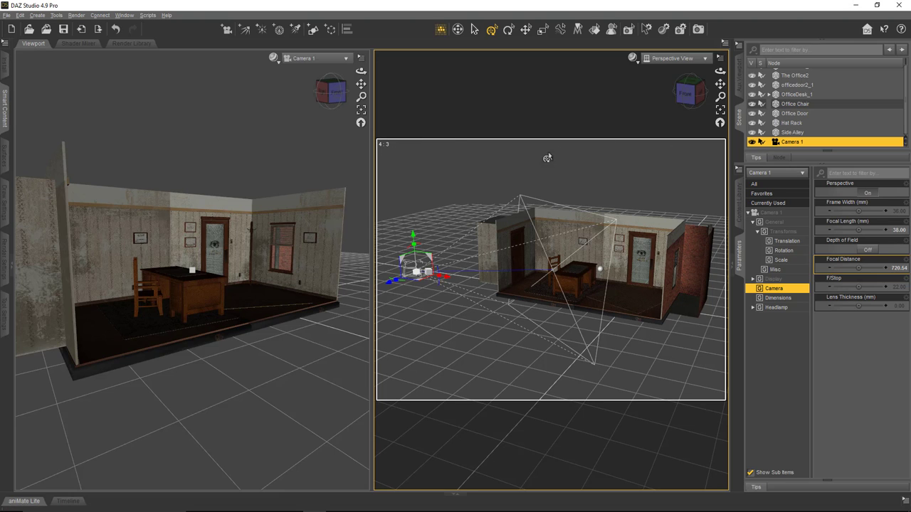
# - Turn off the aspect frame in the perspective viewport
pyautogui.click(720, 61)
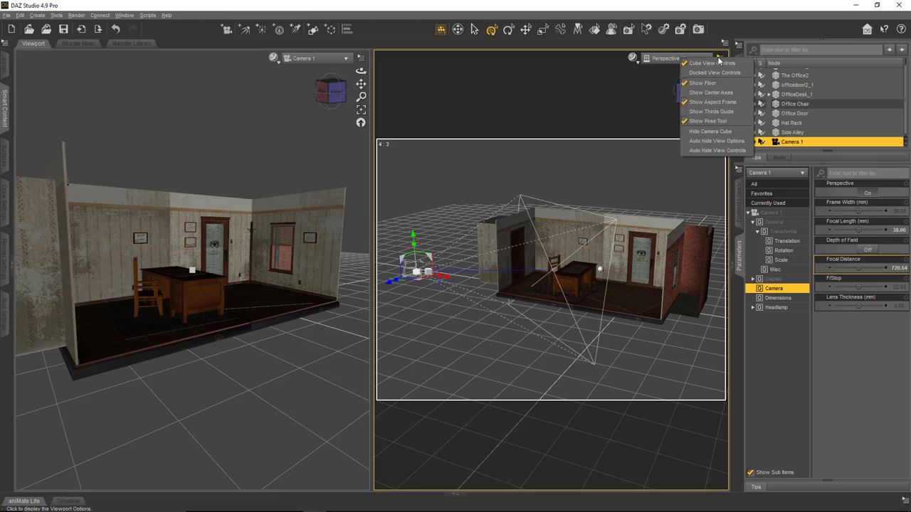
pyautogui.click(721, 60)
pyautogui.click(723, 62)
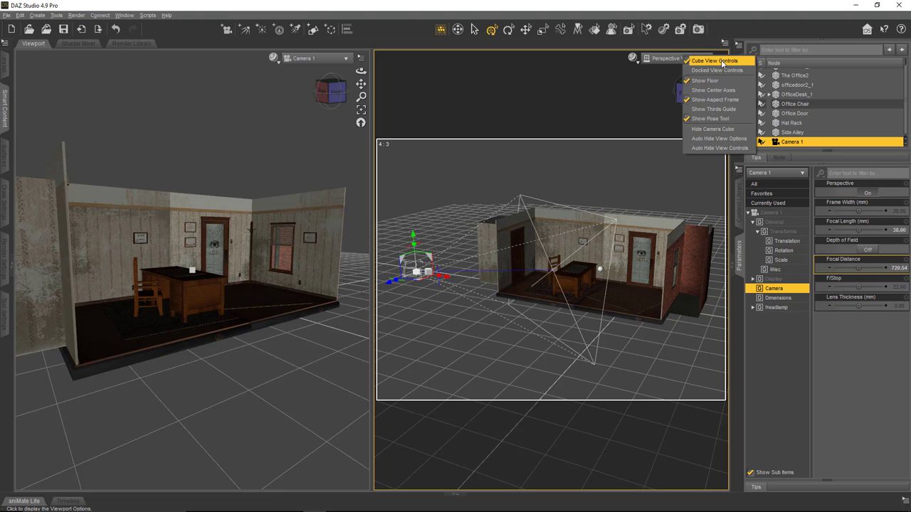
pyautogui.click(647, 98)
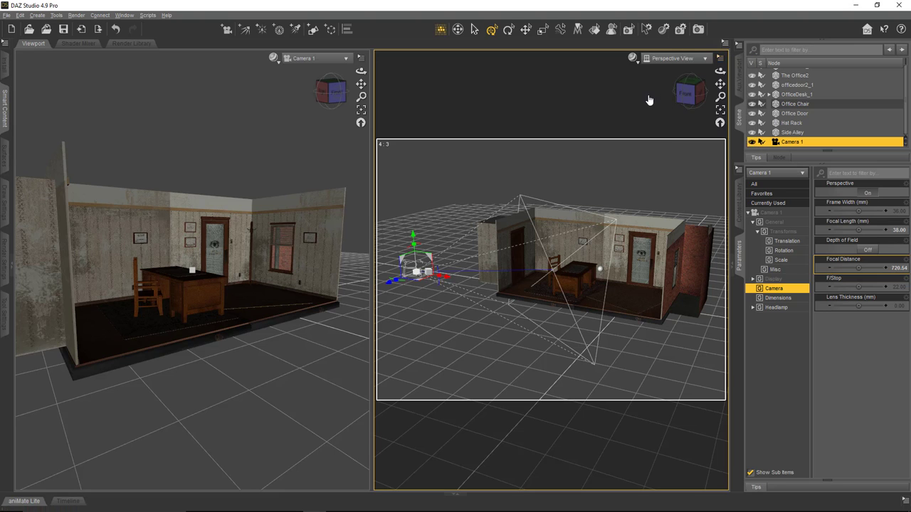
pyautogui.click(721, 61)
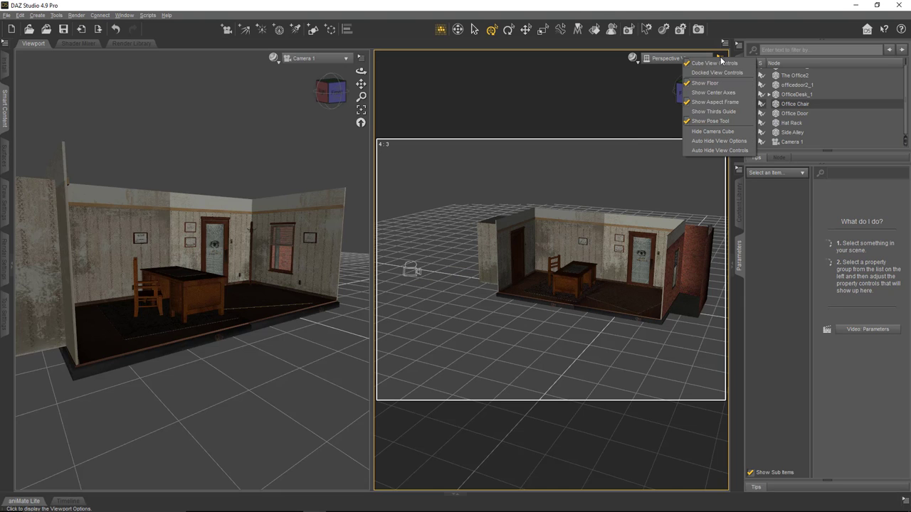
pyautogui.click(715, 102)
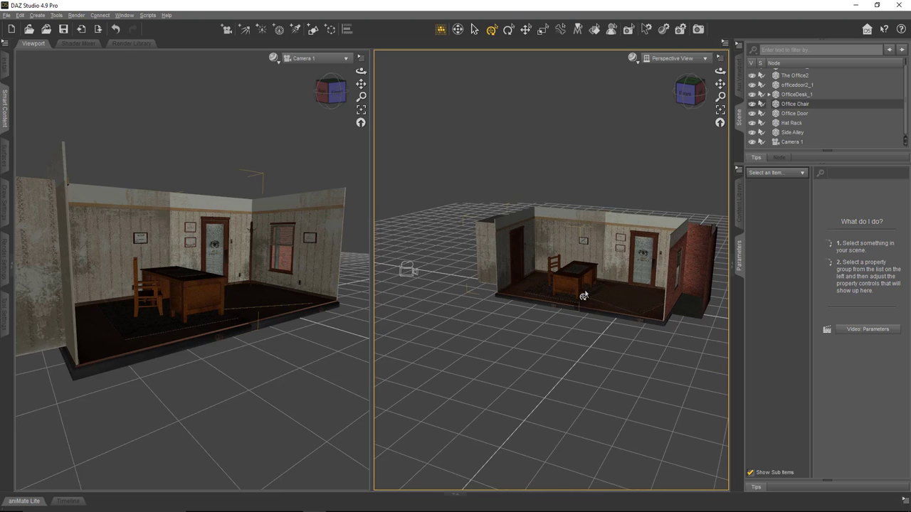
# - Select the office desk, the office room and finally Camera 1 directly in the perspective viewport
pyautogui.click(410, 270)
pyautogui.click(574, 287)
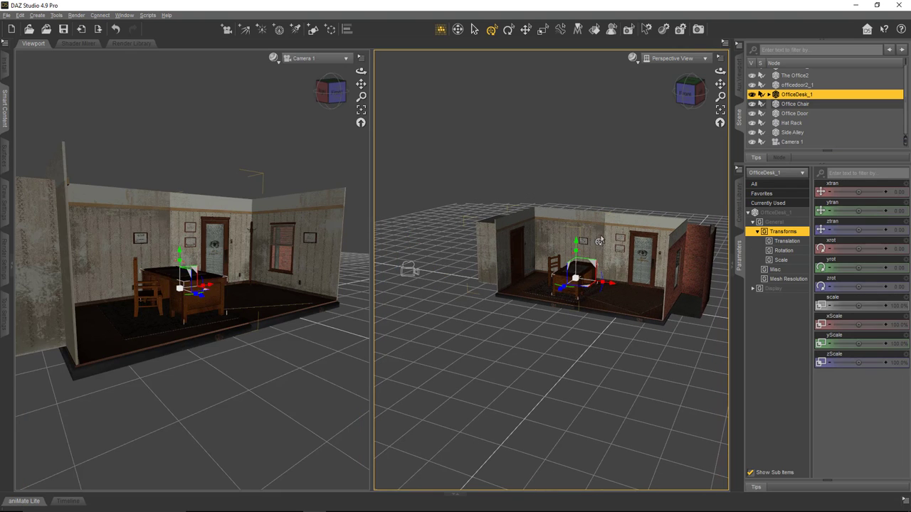
pyautogui.click(579, 251)
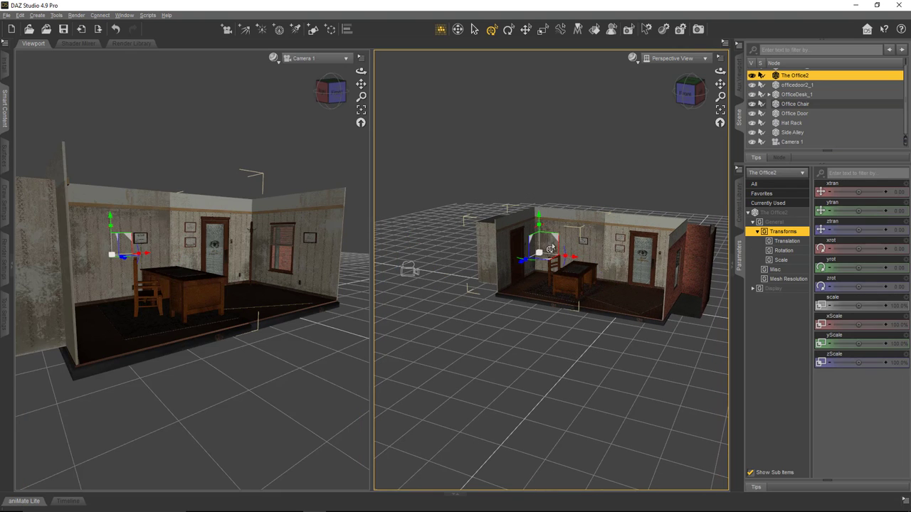
pyautogui.click(409, 274)
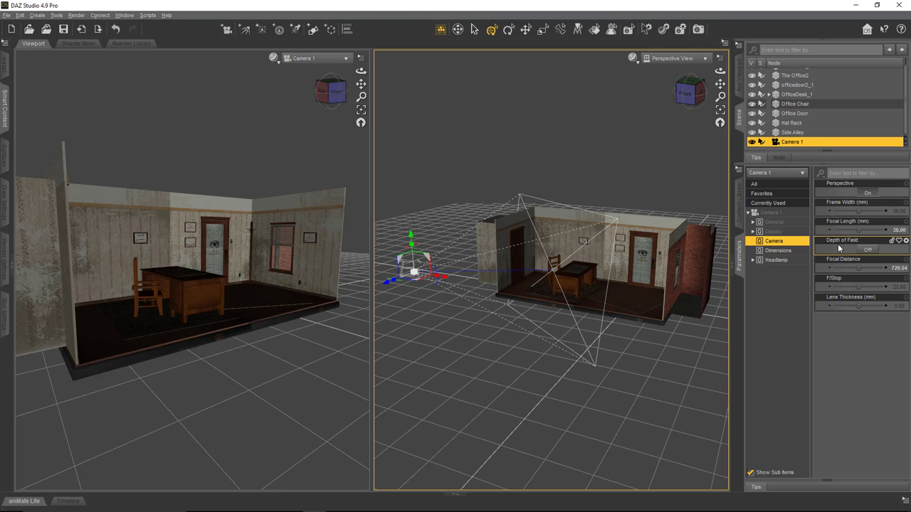
pyautogui.moveTo(859, 230)
pyautogui.mouseDown()
pyautogui.moveTo(842, 230)
pyautogui.moveTo(881, 230)
pyautogui.moveTo(845, 230)
pyautogui.moveTo(872, 230)
pyautogui.moveTo(860, 230)
pyautogui.mouseUp()
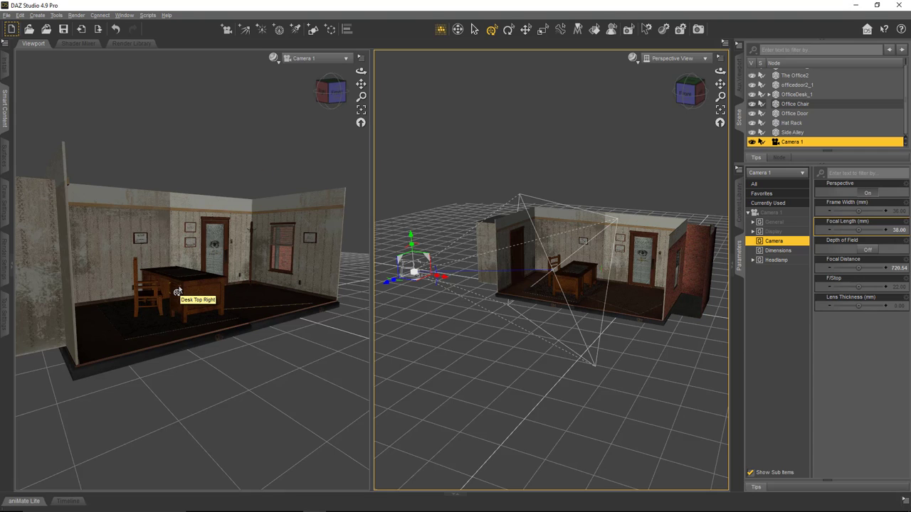
# - Dolly Camera 1 back and forth along its line of sight, ending closer to the office desk
pyautogui.scroll(5, 177, 292)
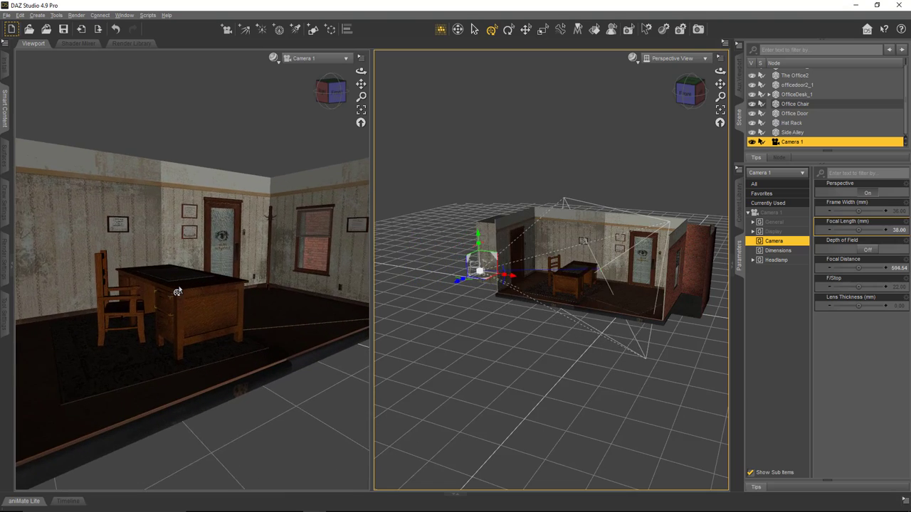
pyautogui.scroll(2, 178, 291)
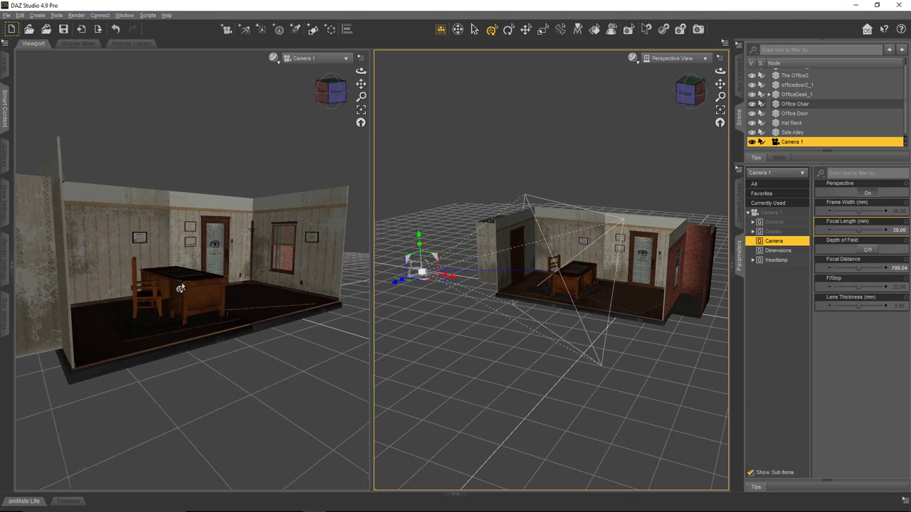
pyautogui.scroll(2, 180, 289)
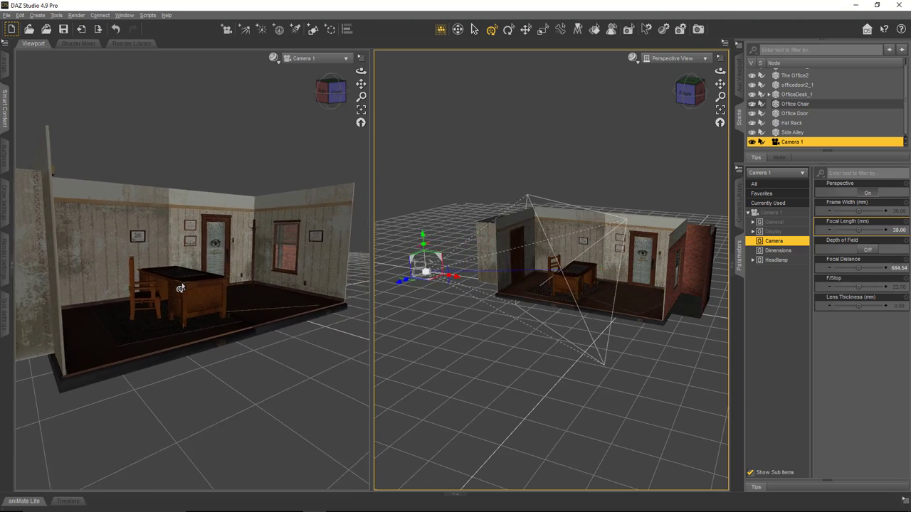
pyautogui.scroll(-10, 180, 288)
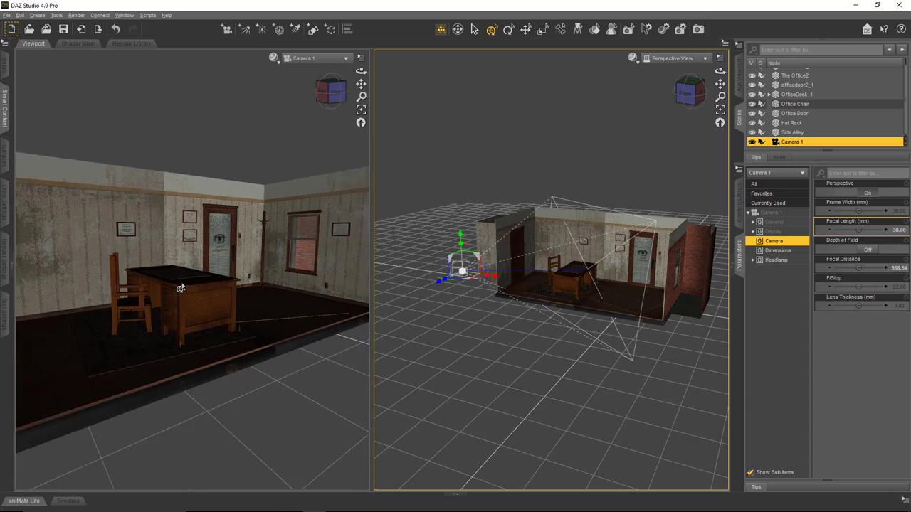
pyautogui.scroll(20, 180, 288)
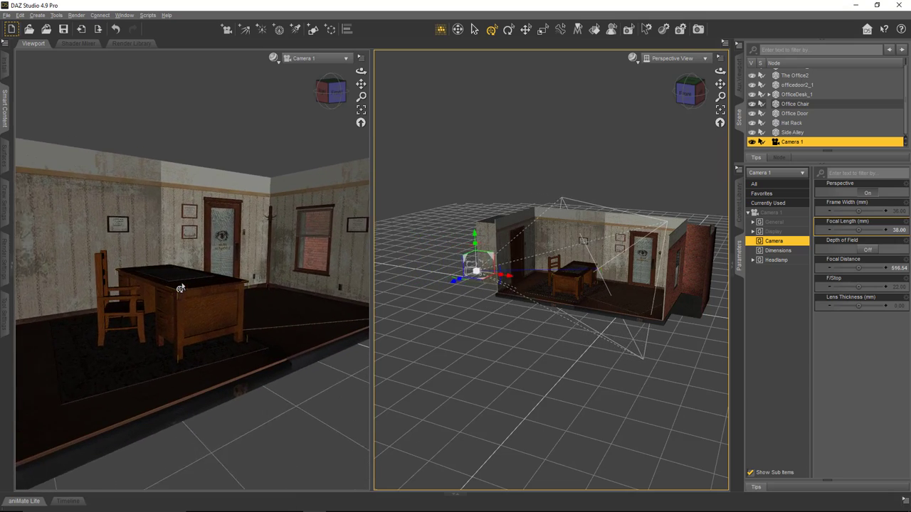
pyautogui.scroll(-8, 180, 288)
pyautogui.scroll(8, 180, 289)
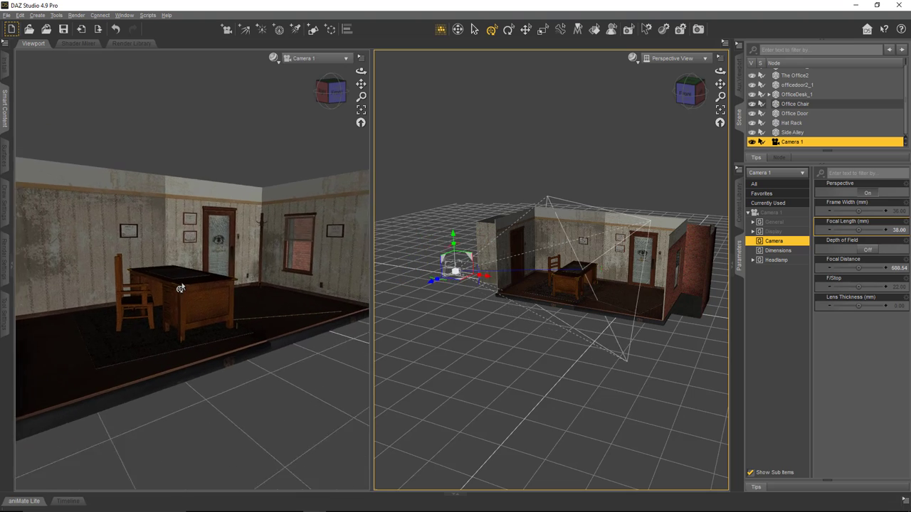
pyautogui.scroll(-14, 180, 289)
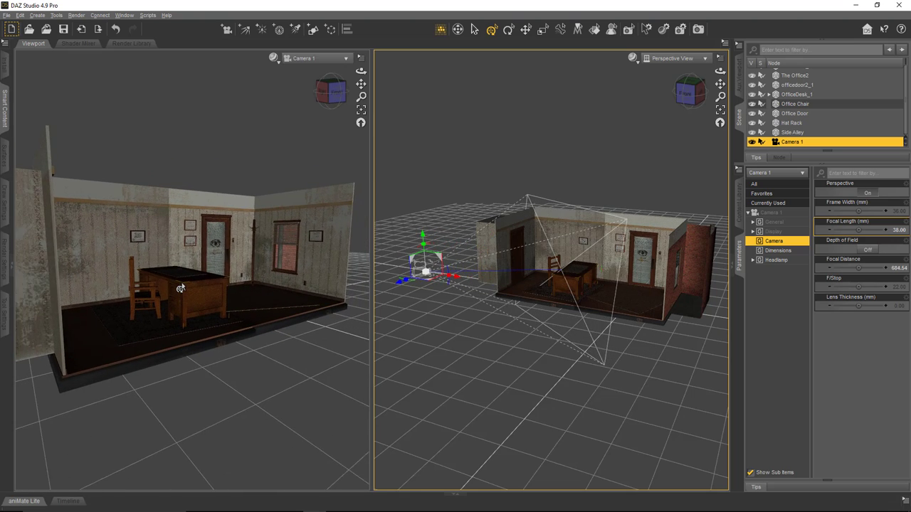
pyautogui.scroll(12, 180, 288)
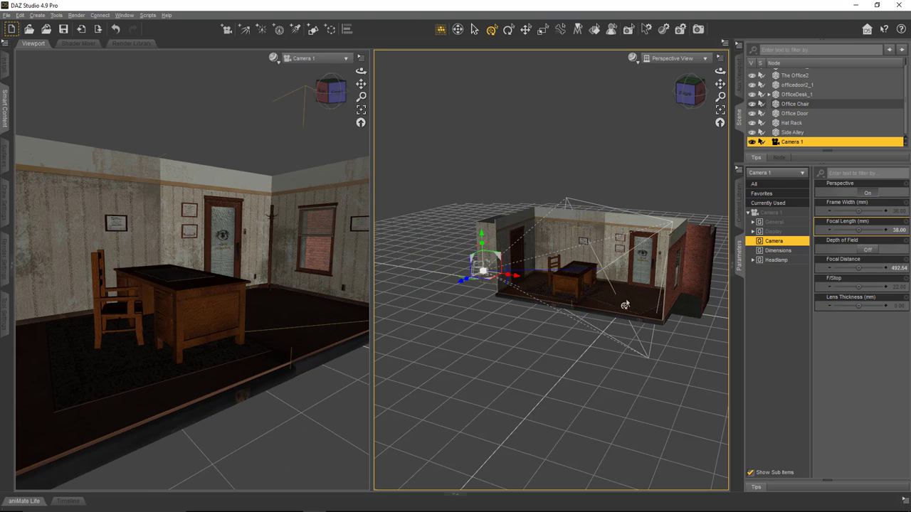
pyautogui.click(883, 237)
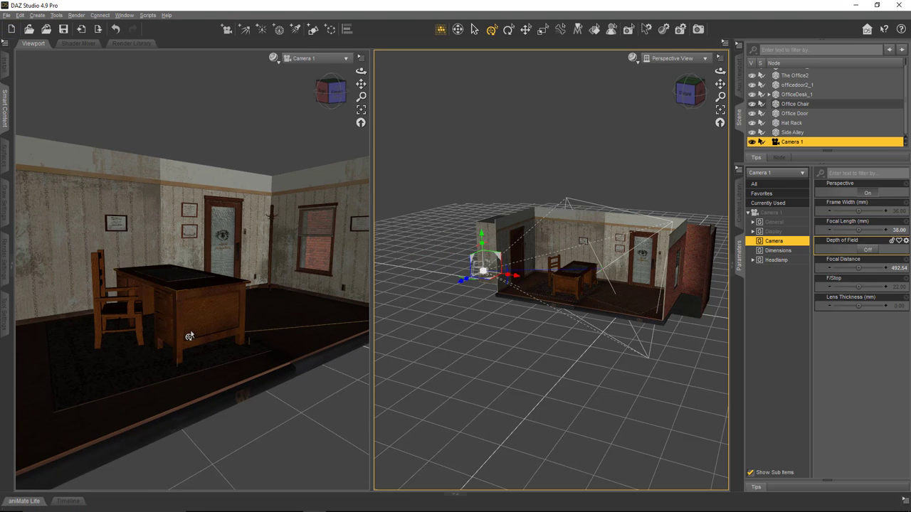
pyautogui.scroll(-6, 189, 336)
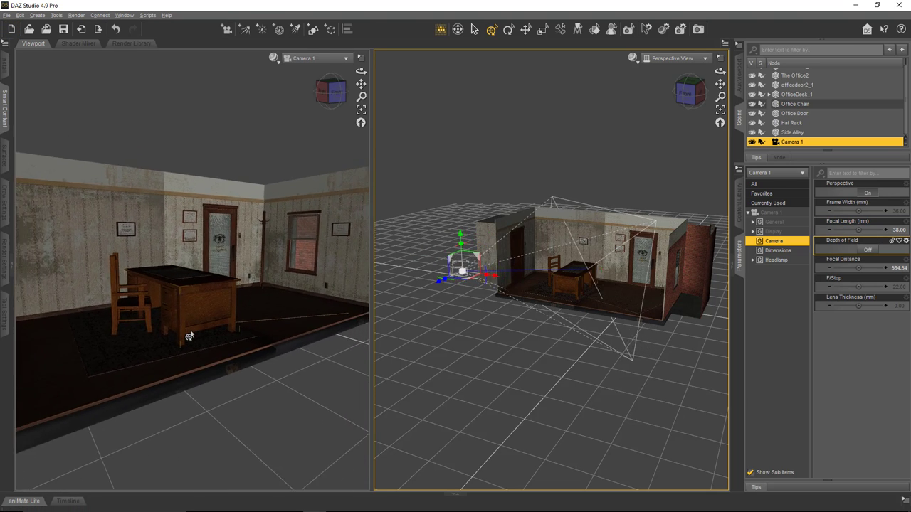
pyautogui.scroll(8, 188, 336)
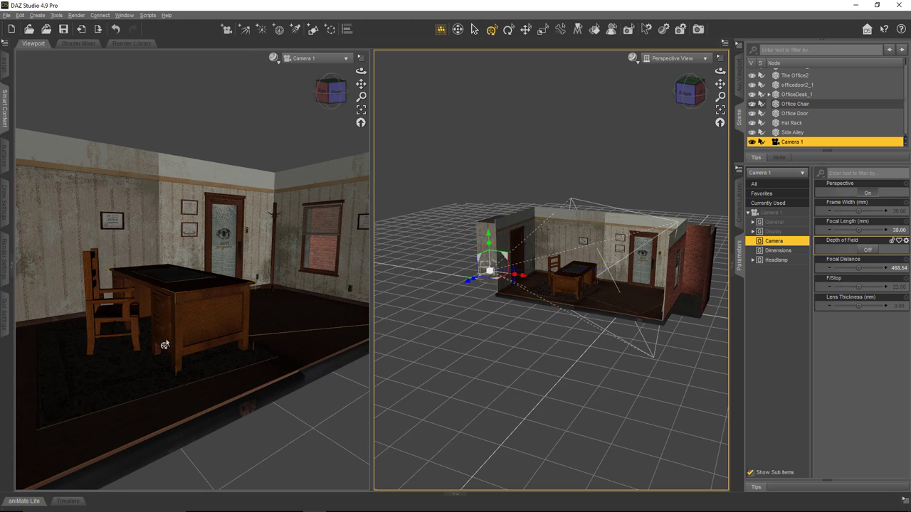
# - Orbit Camera 1 and move it further into the office to frame the desk and chair from a slightly raised angle
pyautogui.moveTo(151, 346); pyautogui.dragTo(273, 340)
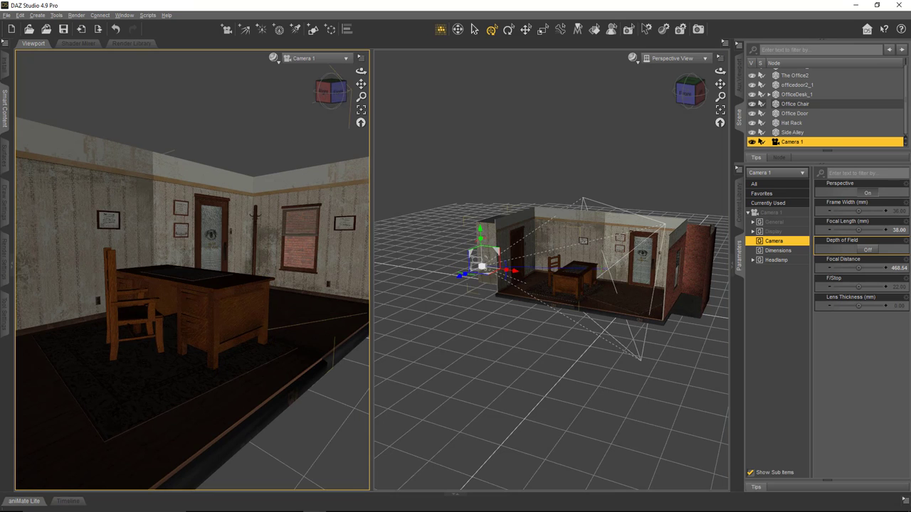
pyautogui.moveTo(159, 342)
pyautogui.mouseDown()
pyautogui.moveTo(155, 329)
pyautogui.moveTo(168, 329)
pyautogui.mouseUp()
pyautogui.scroll(4, 160, 331)
pyautogui.scroll(-2, 162, 330)
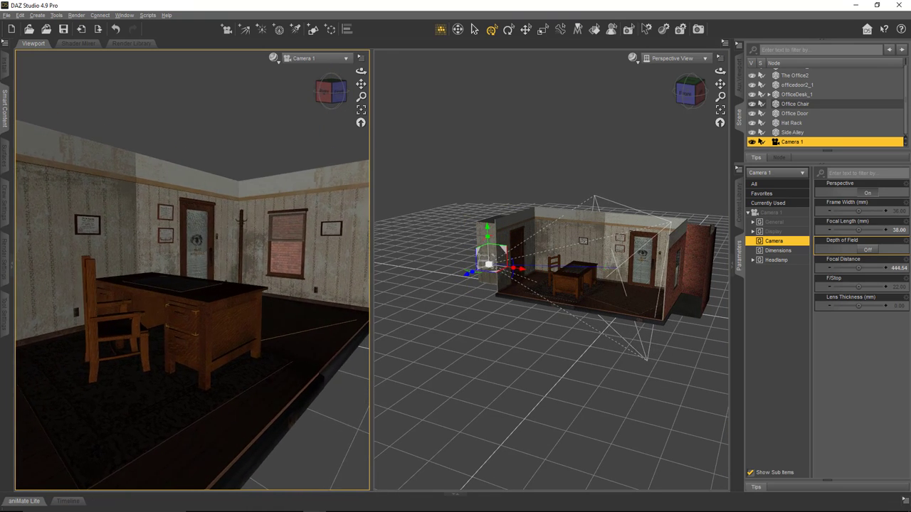
pyautogui.scroll(2, 161, 330)
pyautogui.scroll(2, 153, 329)
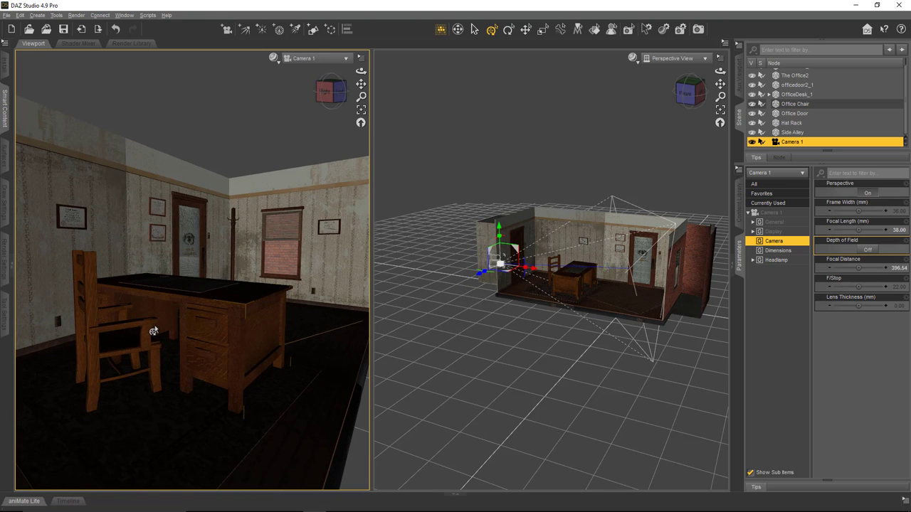
pyautogui.moveTo(152, 335); pyautogui.dragTo(165, 308)
pyautogui.scroll(-1, 220, 366)
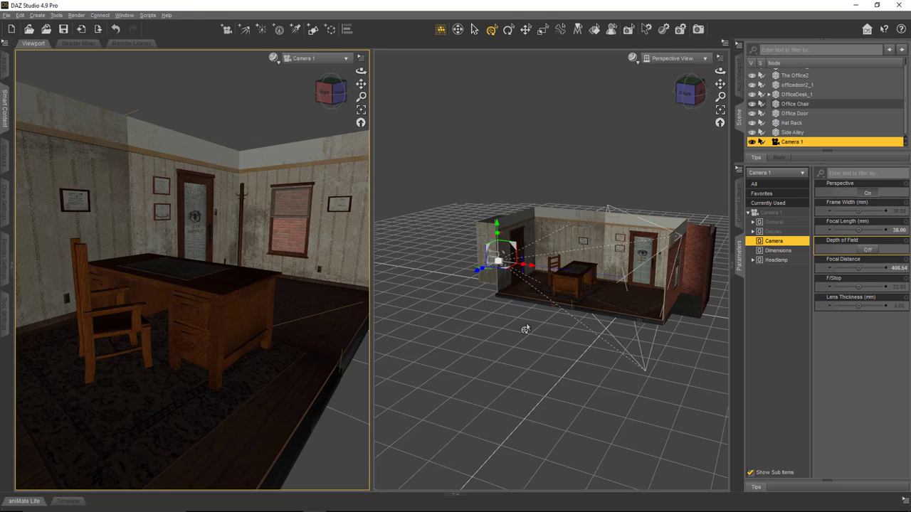
# - Show the aspect frame in the Camera 1 view and reframe the desk, chair, door and window inside it
pyautogui.click(361, 59)
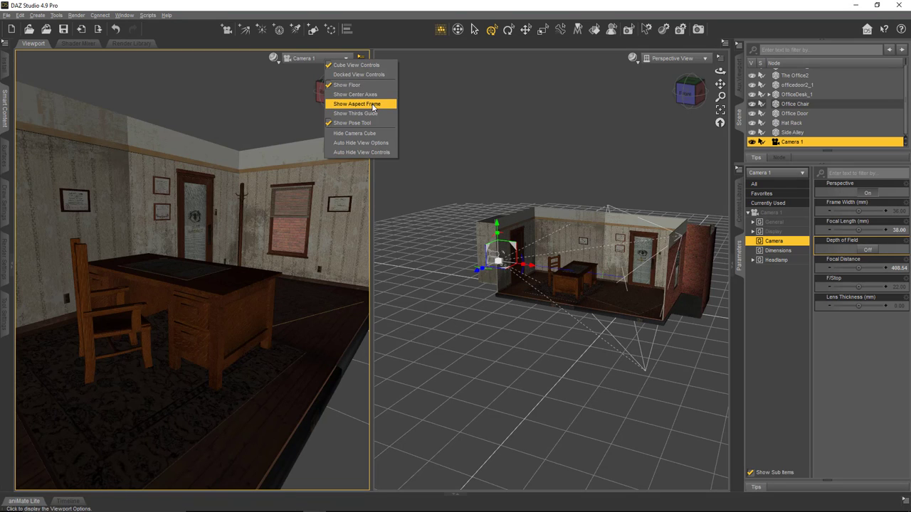
pyautogui.click(373, 107)
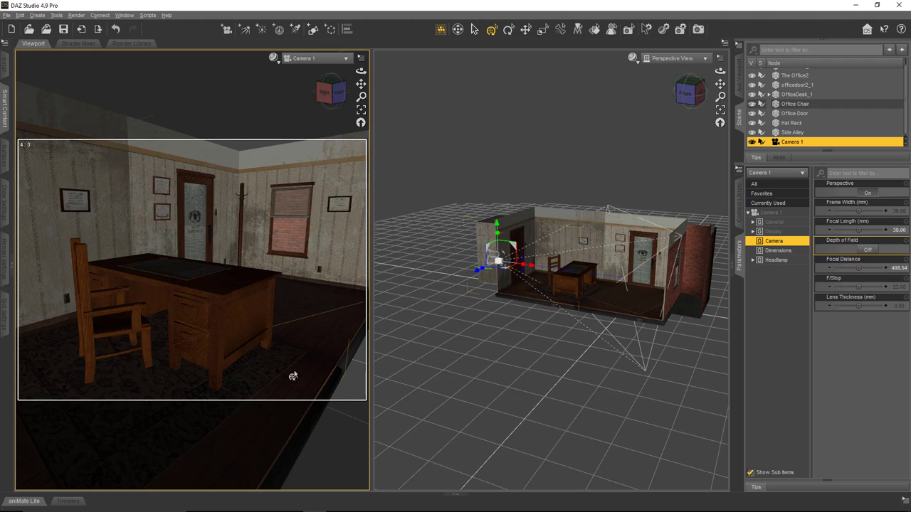
pyautogui.keyDown('alt'); pyautogui.moveTo(292, 376); pyautogui.dragTo(293, 376); pyautogui.keyUp('alt')
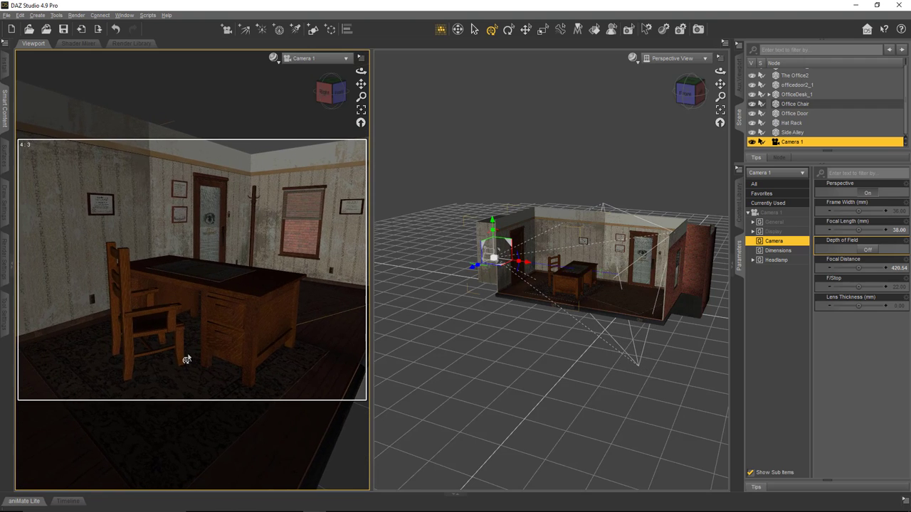
pyautogui.keyDown('alt'); pyautogui.moveTo(186, 360); pyautogui.dragTo(186, 360); pyautogui.keyUp('alt')
pyautogui.scroll(2, 186, 360)
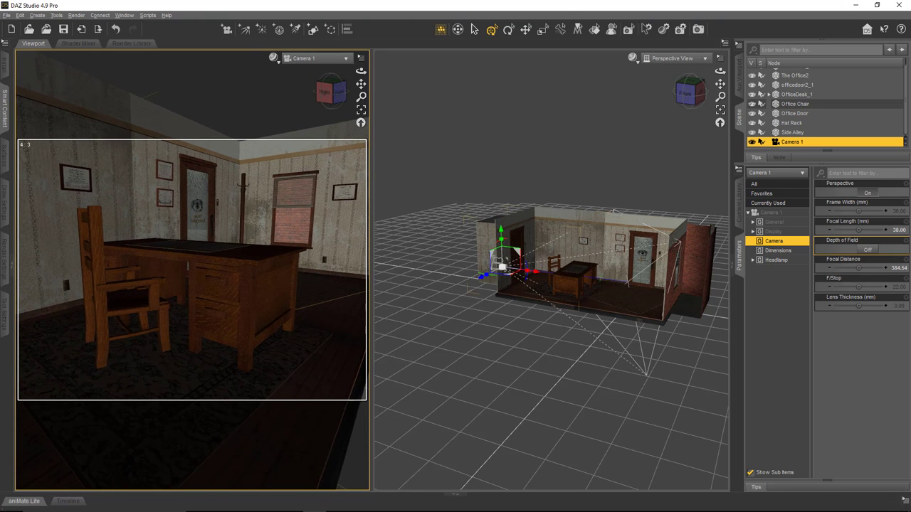
pyautogui.scroll(4, 198, 367)
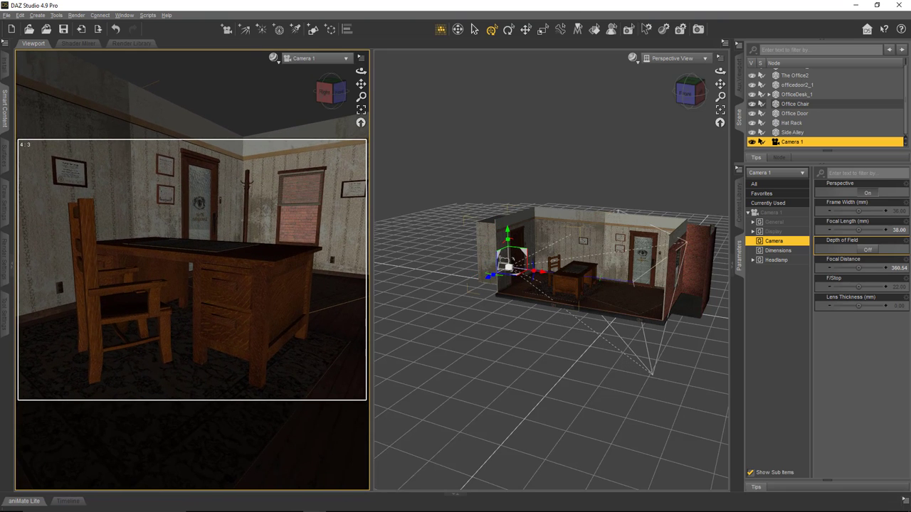
pyautogui.scroll(-2, 207, 327)
pyautogui.keyDown('alt'); pyautogui.moveTo(194, 353); pyautogui.dragTo(199, 354); pyautogui.keyUp('alt')
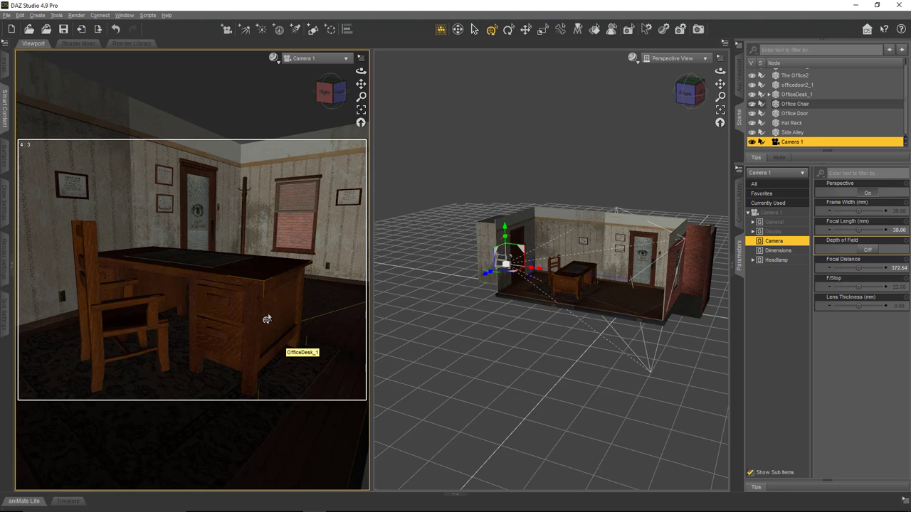
pyautogui.keyDown('alt'); pyautogui.moveTo(267, 318); pyautogui.dragTo(242, 320); pyautogui.keyUp('alt')
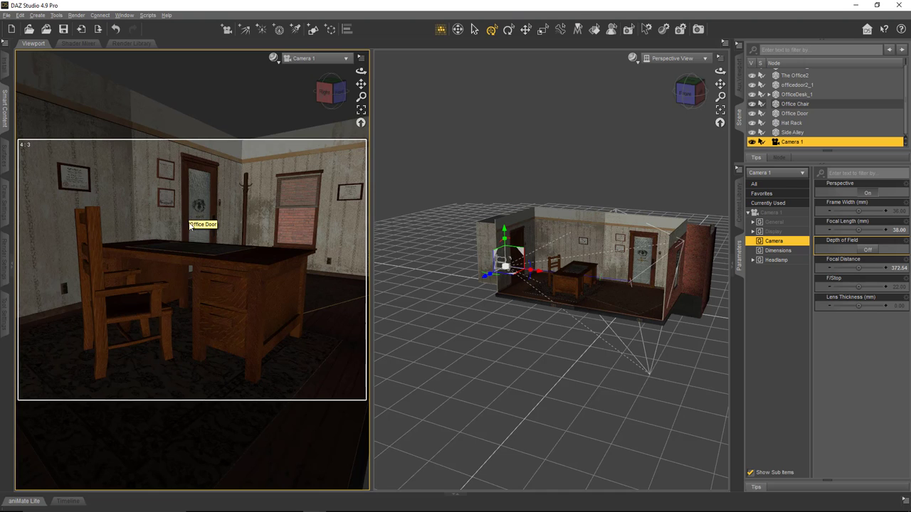
# - Open the Render Settings pane and display its General settings
pyautogui.click(5, 262)
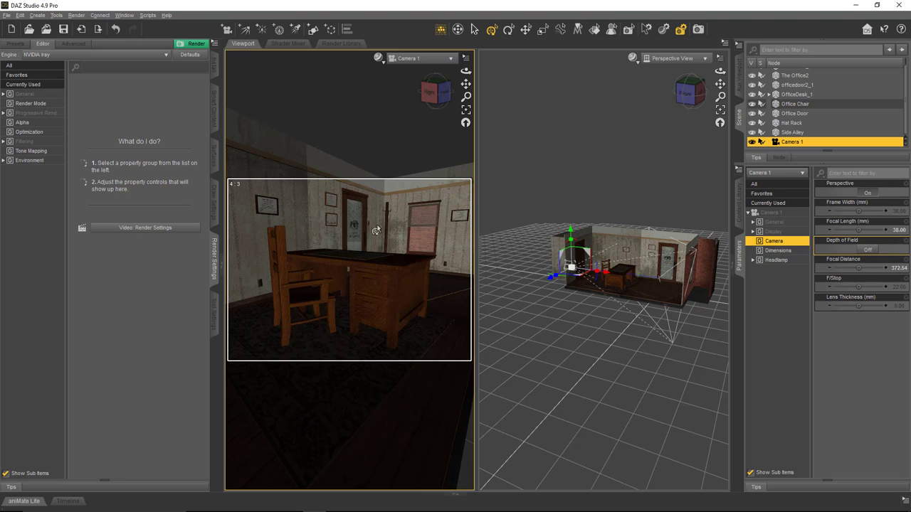
pyautogui.click(125, 15)
pyautogui.moveTo(163, 26)
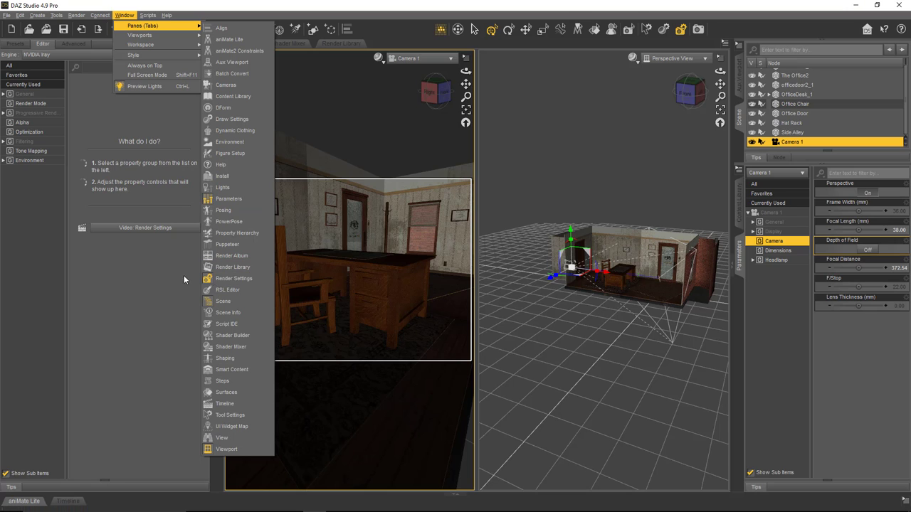
pyautogui.click(255, 279)
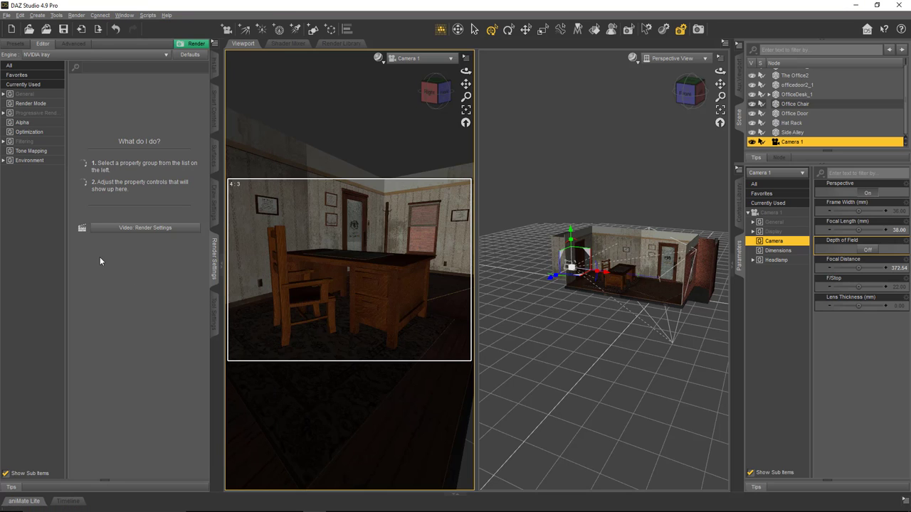
pyautogui.click(41, 96)
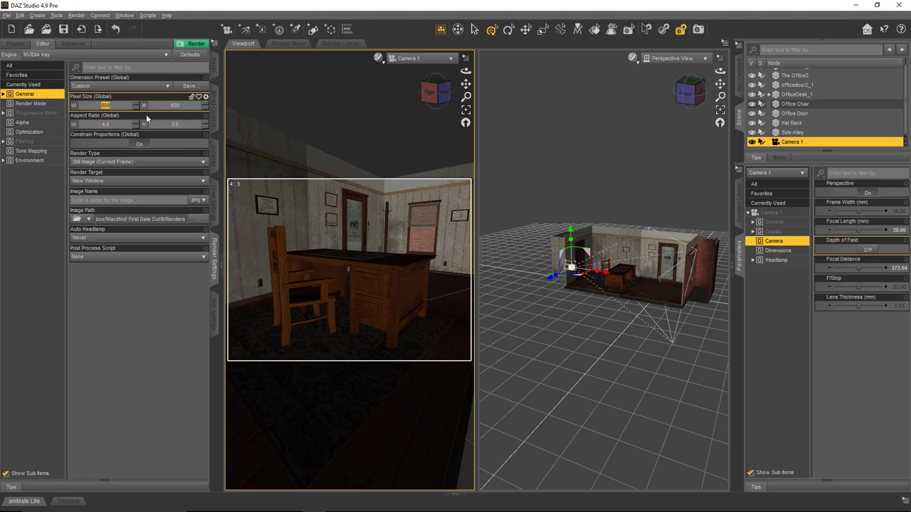
# - Apply the Widescreen (16:9) dimension preset to the render, and switch it to Display Standard / Cine 35mm (4:3)
pyautogui.click(190, 107)
pyautogui.press('Return')
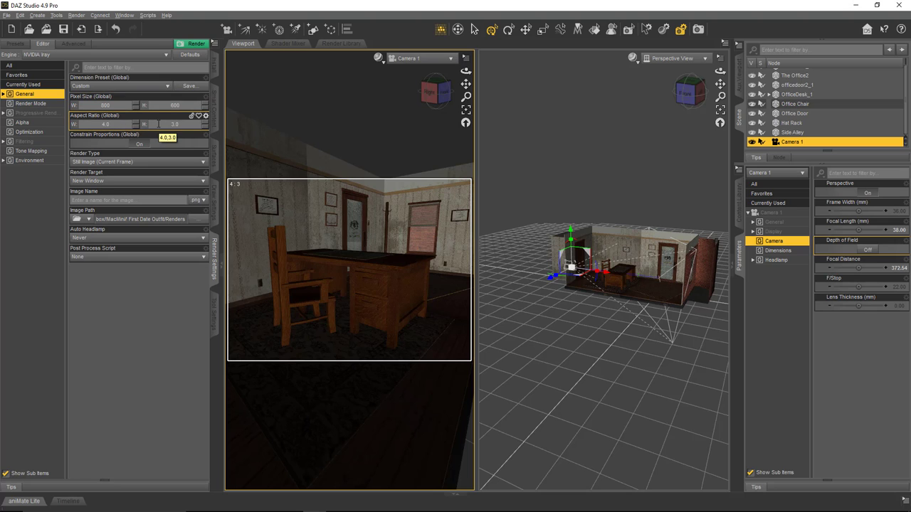
pyautogui.click(168, 86)
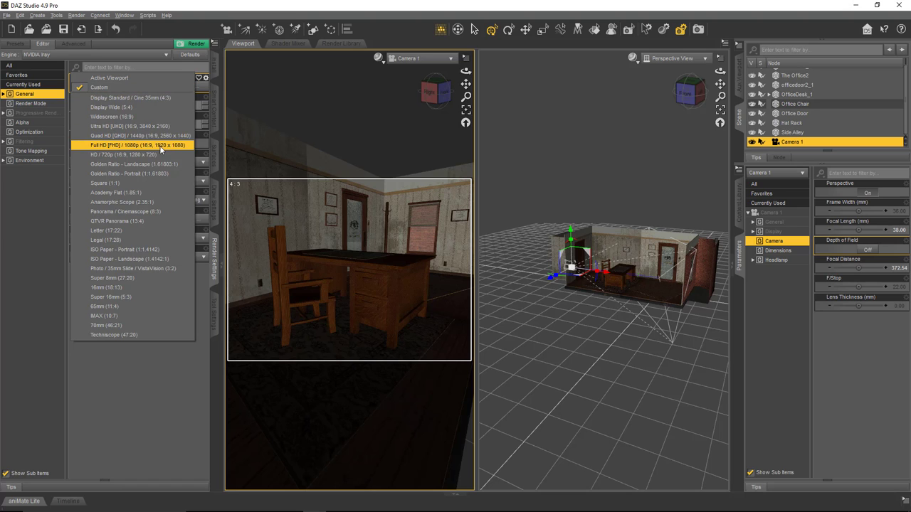
pyautogui.click(163, 117)
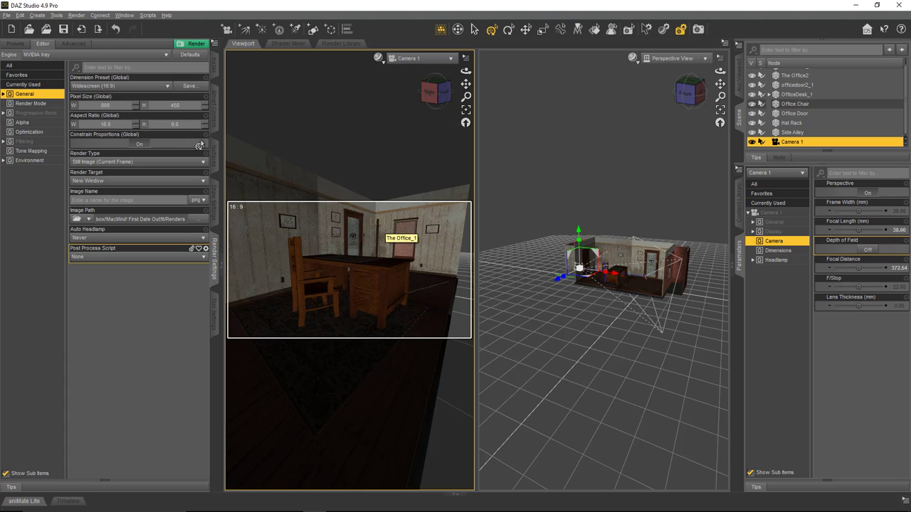
pyautogui.click(167, 86)
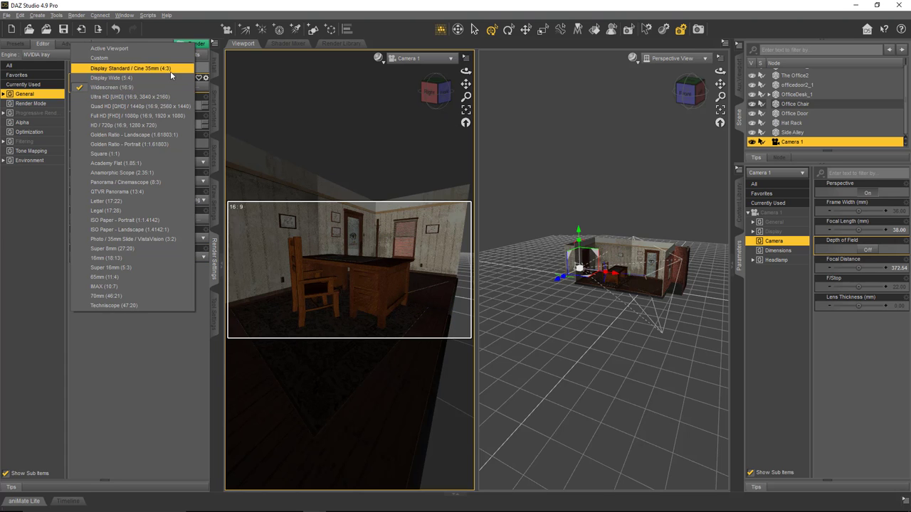
pyautogui.click(171, 72)
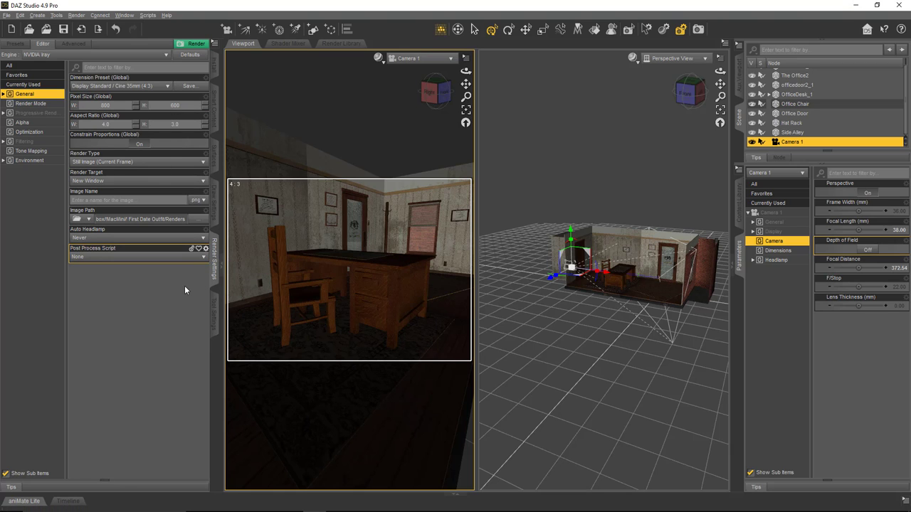
# - Collapse the Render Settings pane and enlarge the perspective view, framing the whole office together with Camera 1's view cone
pyautogui.click(215, 264)
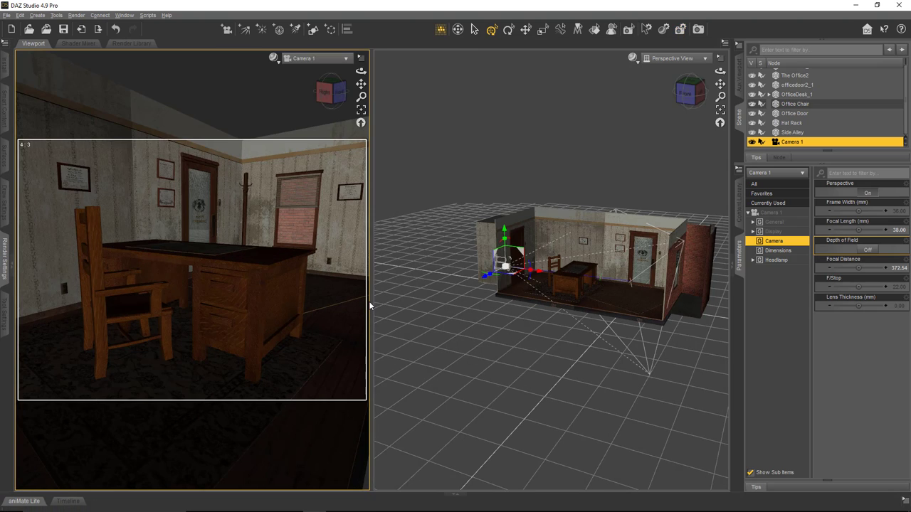
pyautogui.moveTo(370, 298); pyautogui.dragTo(402, 296)
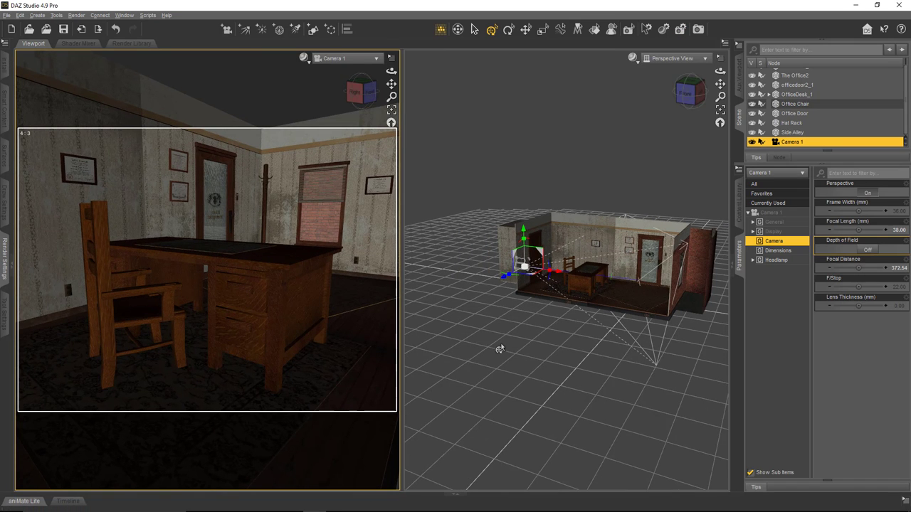
pyautogui.scroll(5, 522, 322)
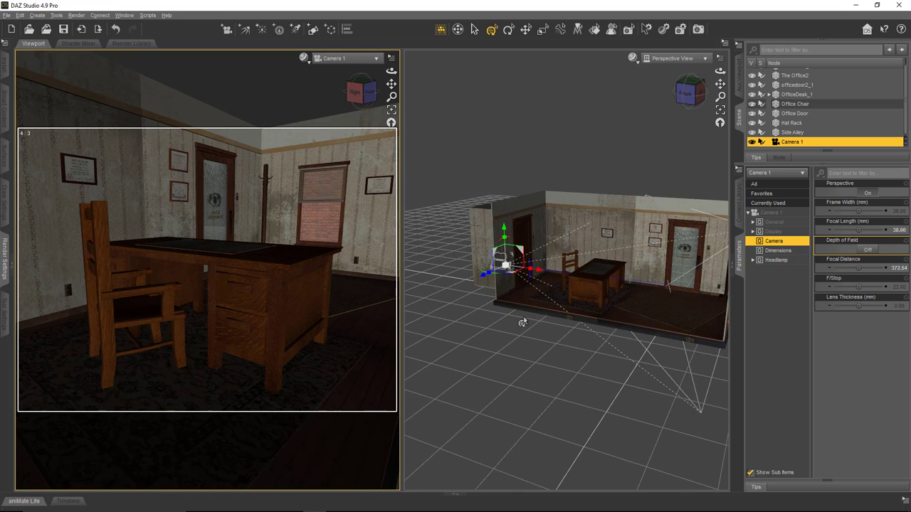
pyautogui.scroll(5, 523, 322)
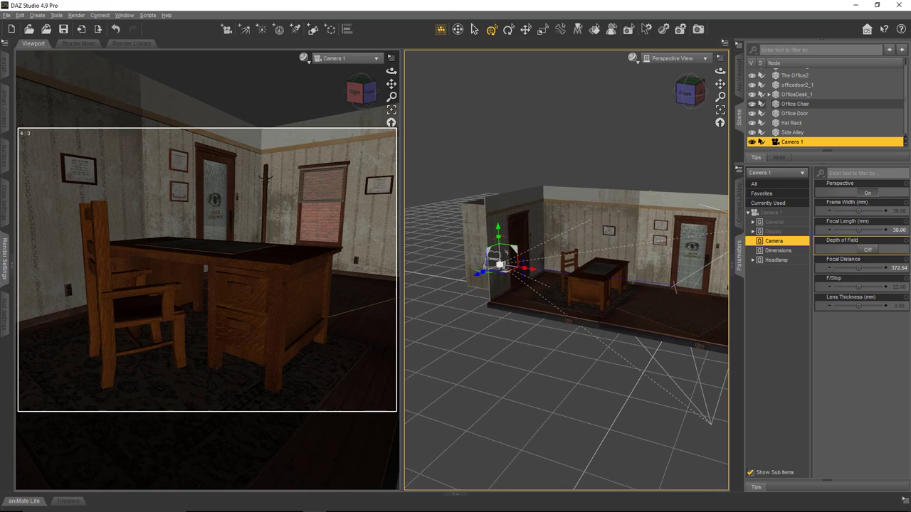
pyautogui.scroll(3, 522, 321)
pyautogui.scroll(1, 658, 349)
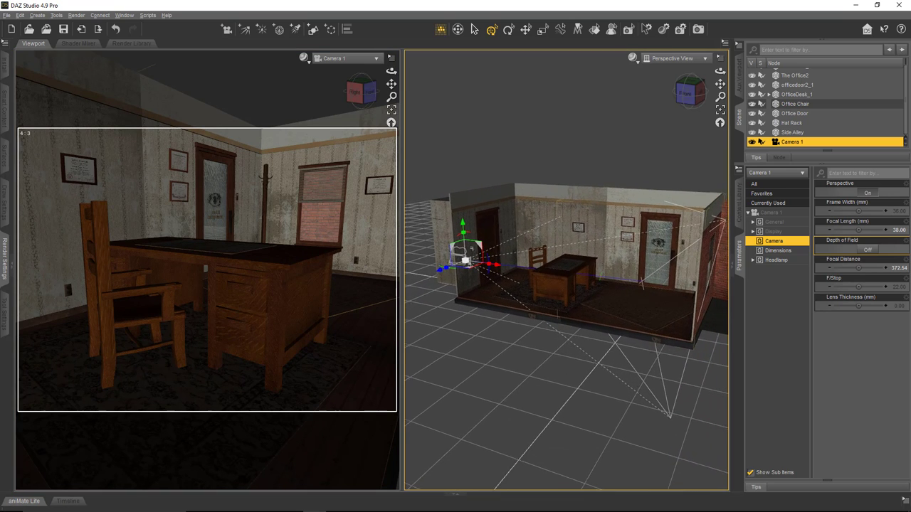
pyautogui.moveTo(658, 349)
pyautogui.keyDown('alt'); pyautogui.mouseDown()
pyautogui.moveTo(673, 349)
pyautogui.moveTo(661, 348)
pyautogui.mouseUp(); pyautogui.keyUp('alt')
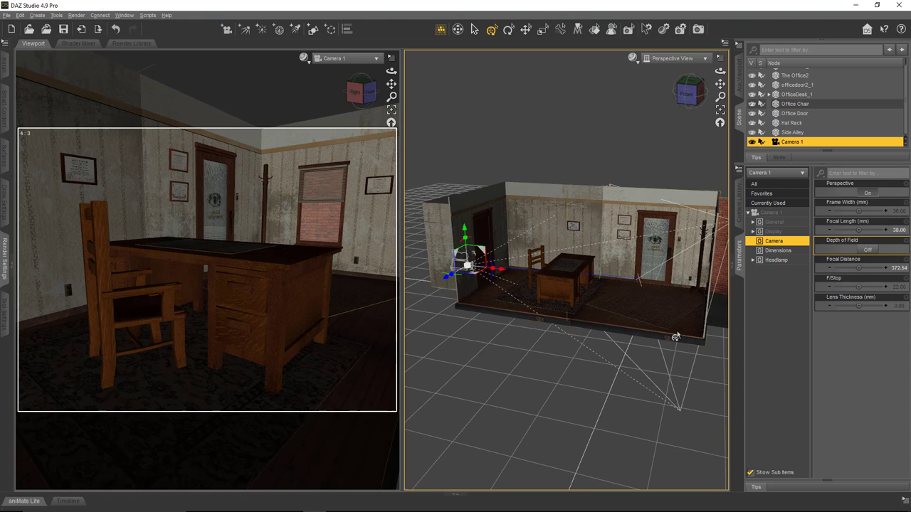
pyautogui.keyDown('alt'); pyautogui.moveTo(675, 337); pyautogui.dragTo(665, 336); pyautogui.keyUp('alt')
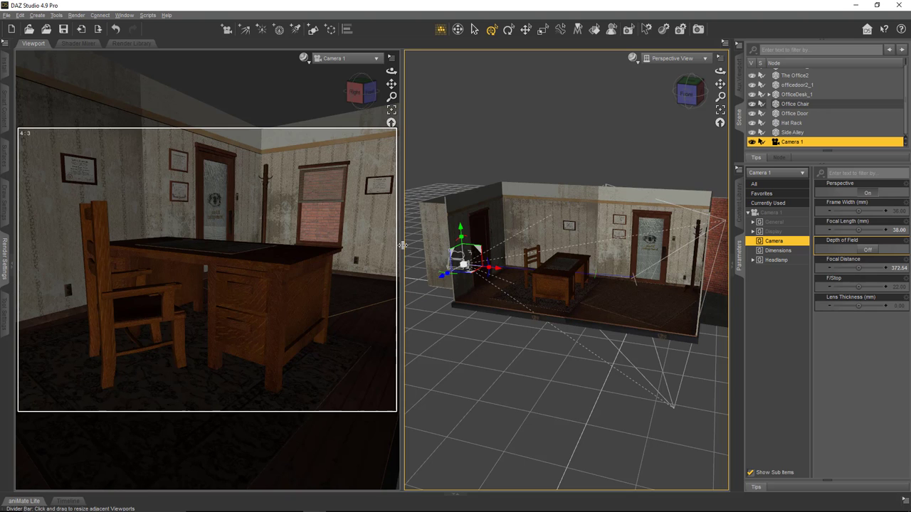
pyautogui.moveTo(403, 253); pyautogui.dragTo(265, 253)
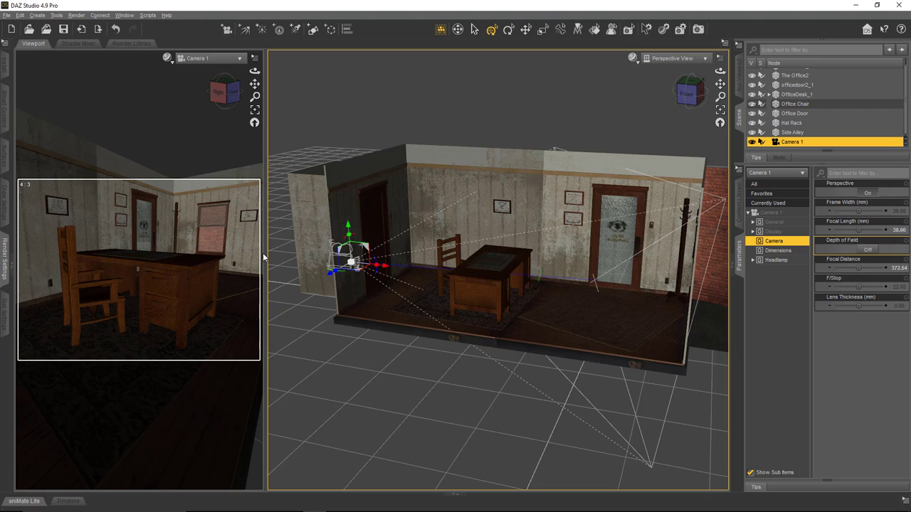
pyautogui.moveTo(264, 252); pyautogui.dragTo(237, 248)
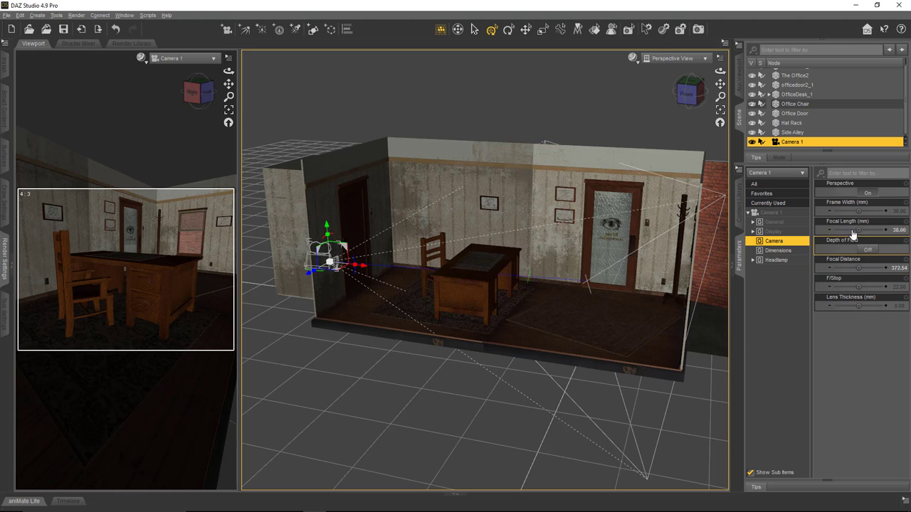
# - Try a focal length of 38.93 mm on Camera 1 and set it back to 38 mm
pyautogui.moveTo(857, 230); pyautogui.dragTo(860, 230)
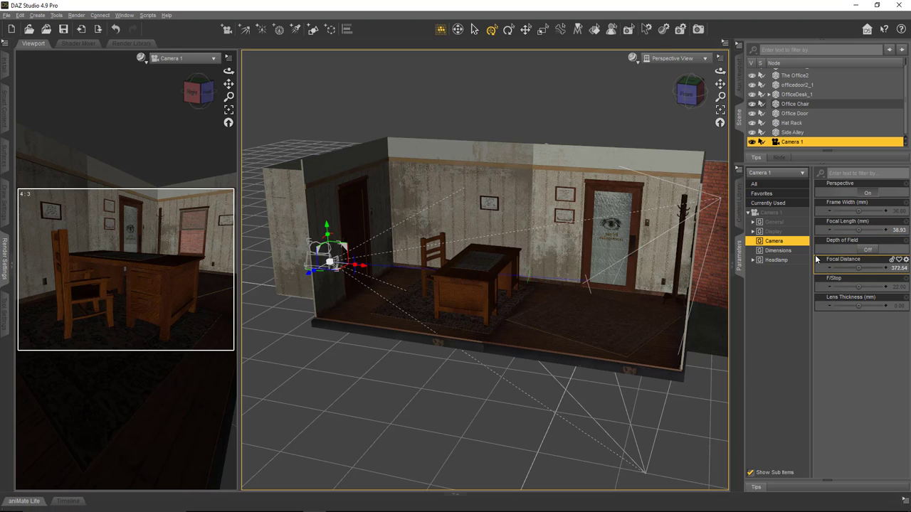
pyautogui.click(896, 232)
pyautogui.write('31')
pyautogui.press('Return')
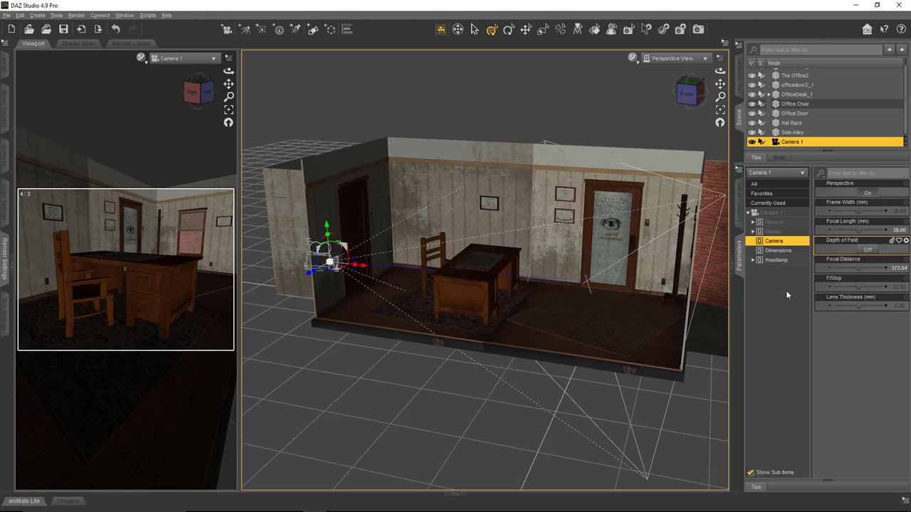
# - Turn on Depth of Field for Camera 1, vary the F/Stop to compare the focus range, and set it to 5.6
pyautogui.click(869, 251)
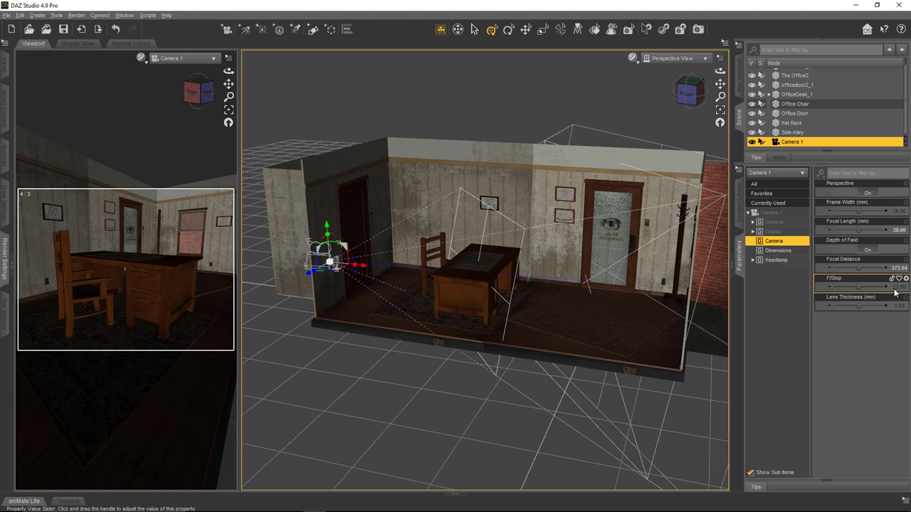
pyautogui.moveTo(892, 288)
pyautogui.moveTo(893, 292)
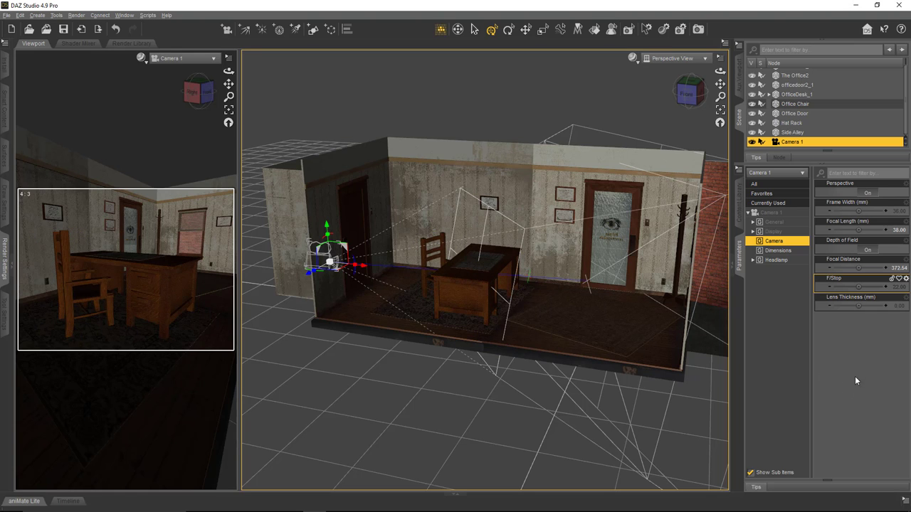
pyautogui.moveTo(859, 287); pyautogui.dragTo(851, 286)
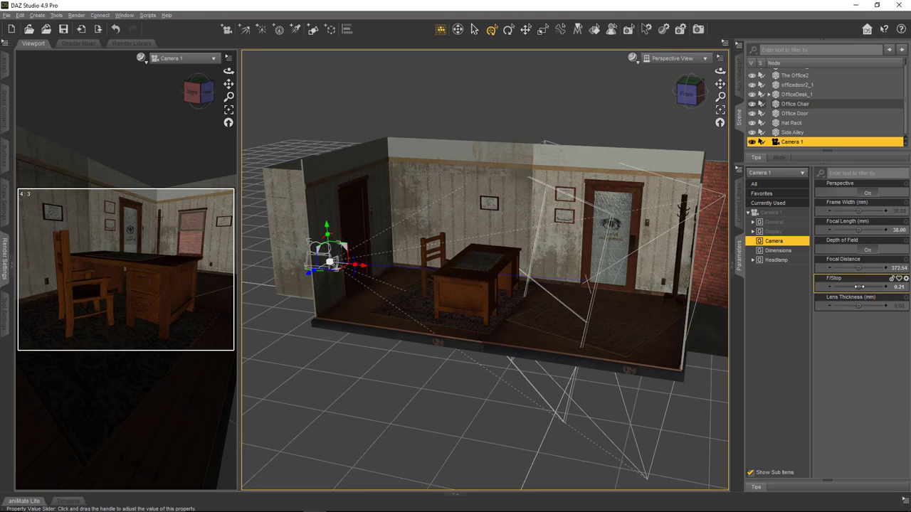
pyautogui.moveTo(858, 286); pyautogui.dragTo(862, 286)
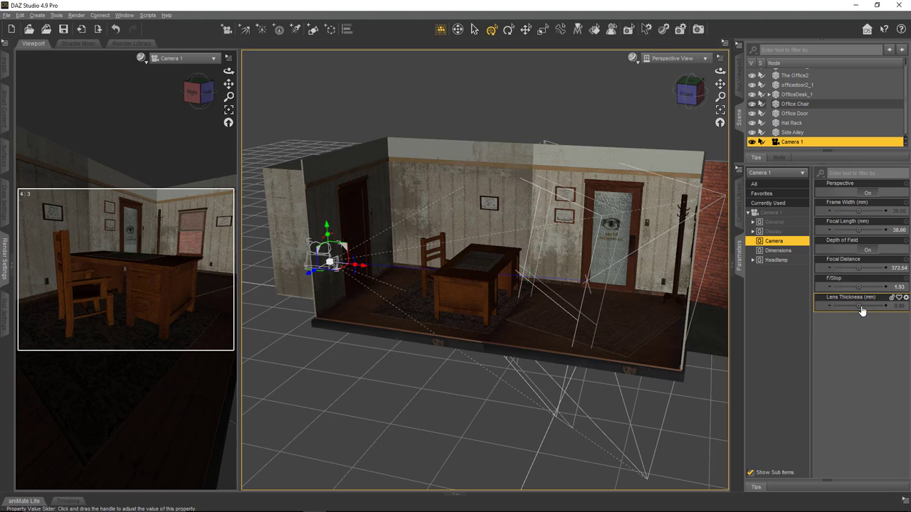
pyautogui.moveTo(857, 285); pyautogui.dragTo(864, 285)
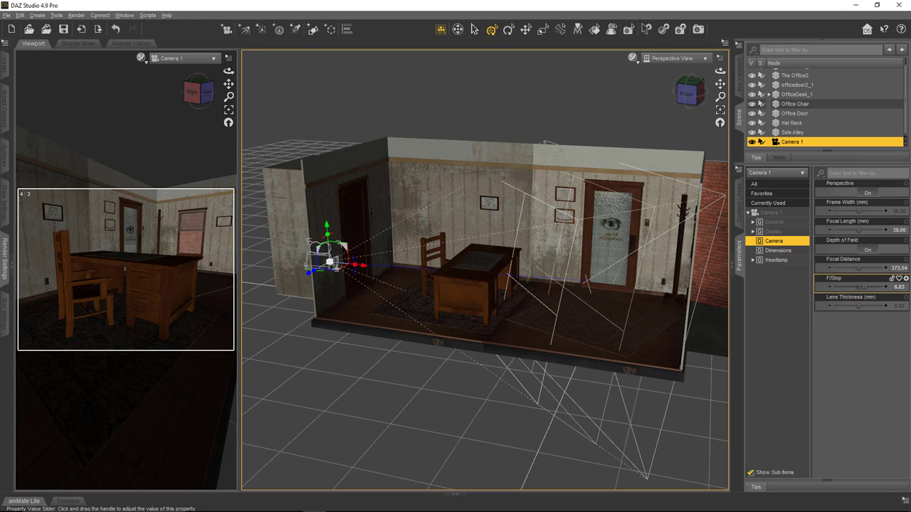
pyautogui.click(880, 287)
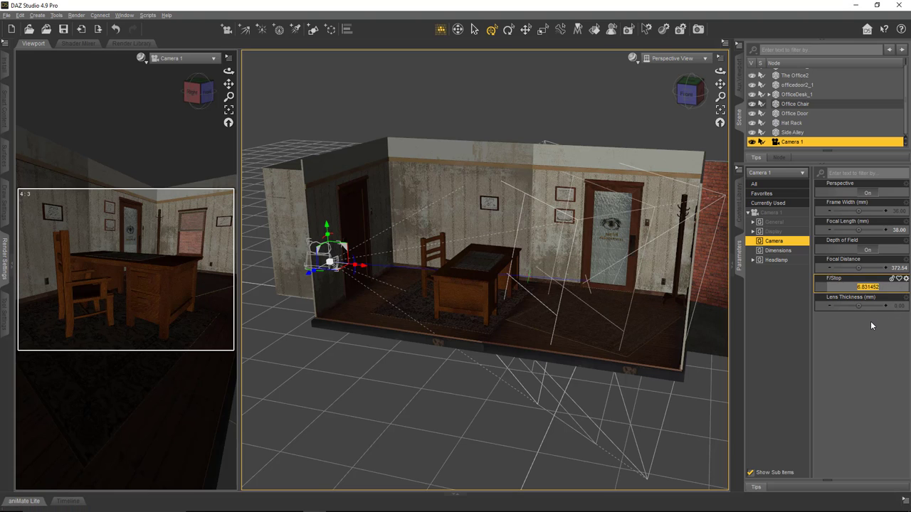
pyautogui.write('5.6')
pyautogui.press('Return')
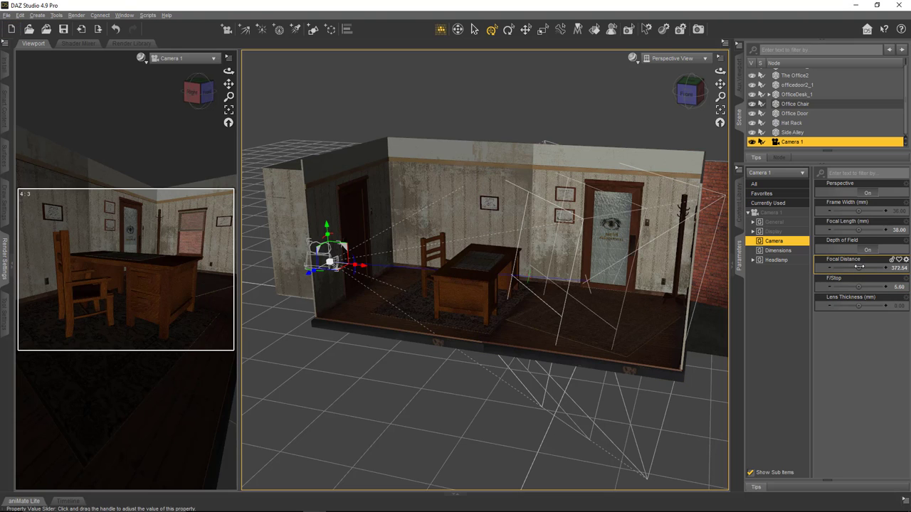
# - Set Camera 1's focal distance to about 435.24 and preview its view in a wider viewport using the NVIDIA Iray draw style
pyautogui.moveTo(859, 267)
pyautogui.moveTo(859, 267)
pyautogui.mouseDown()
pyautogui.moveTo(836, 267)
pyautogui.moveTo(872, 268)
pyautogui.moveTo(862, 268)
pyautogui.mouseUp()
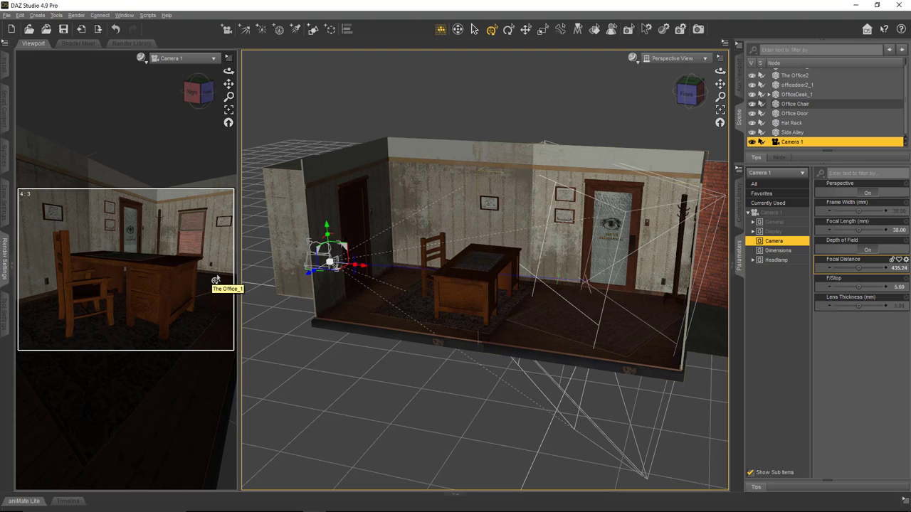
pyautogui.click(142, 60)
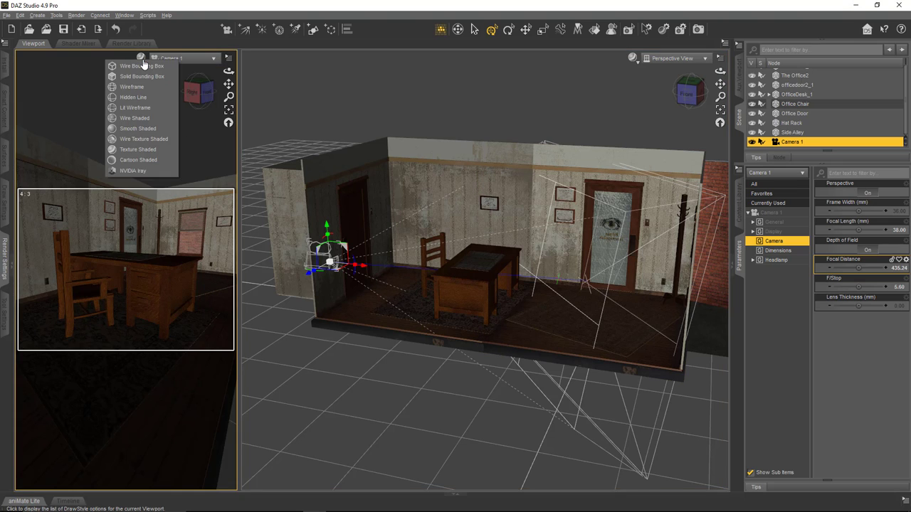
pyautogui.click(166, 171)
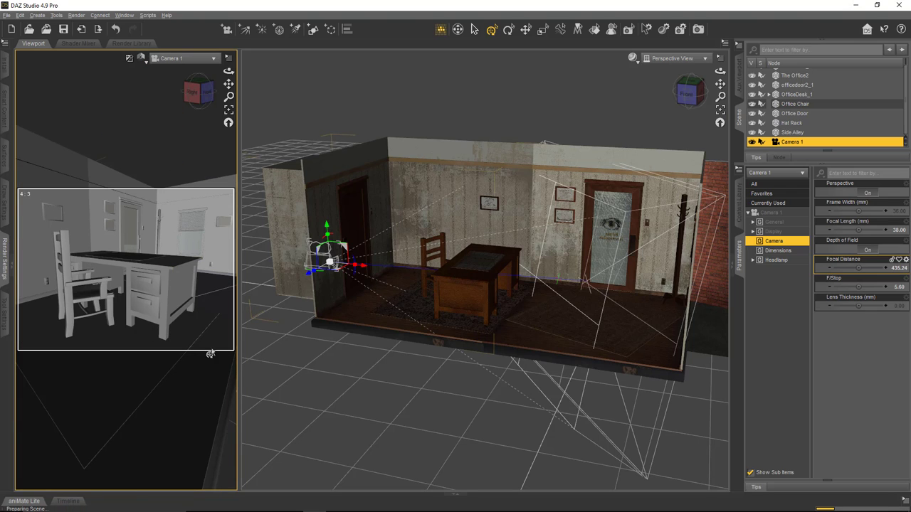
pyautogui.moveTo(240, 313); pyautogui.dragTo(355, 314)
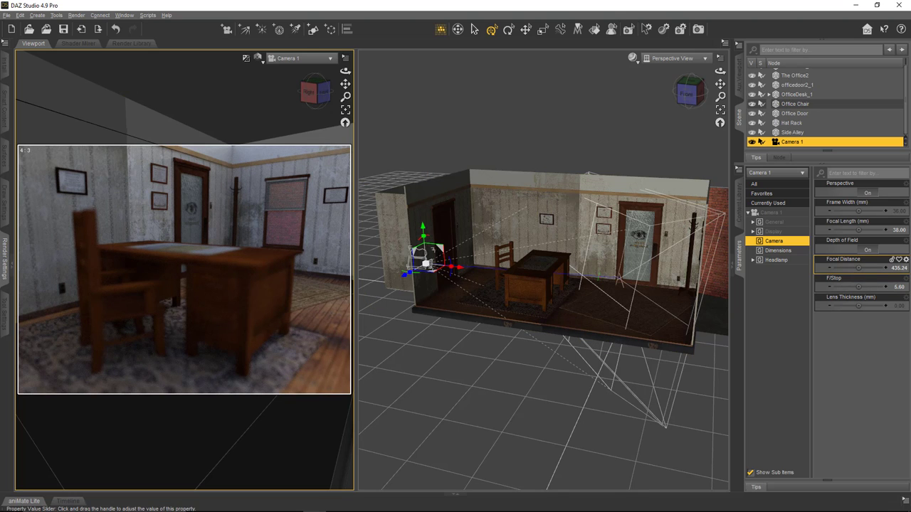
# - Vary Camera 1's focal distance and set it to about 203.22 to bring the desk and chair into focus
pyautogui.moveTo(858, 268); pyautogui.dragTo(869, 272)
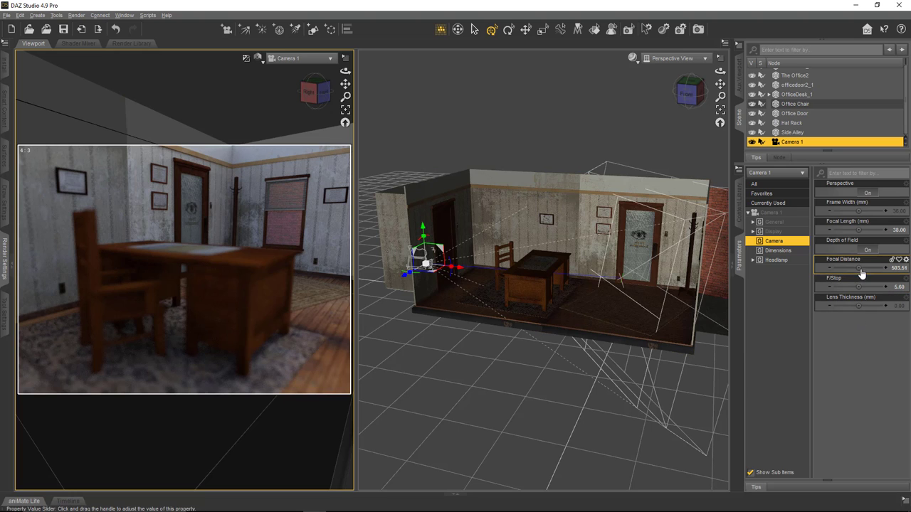
pyautogui.moveTo(860, 267); pyautogui.dragTo(808, 267)
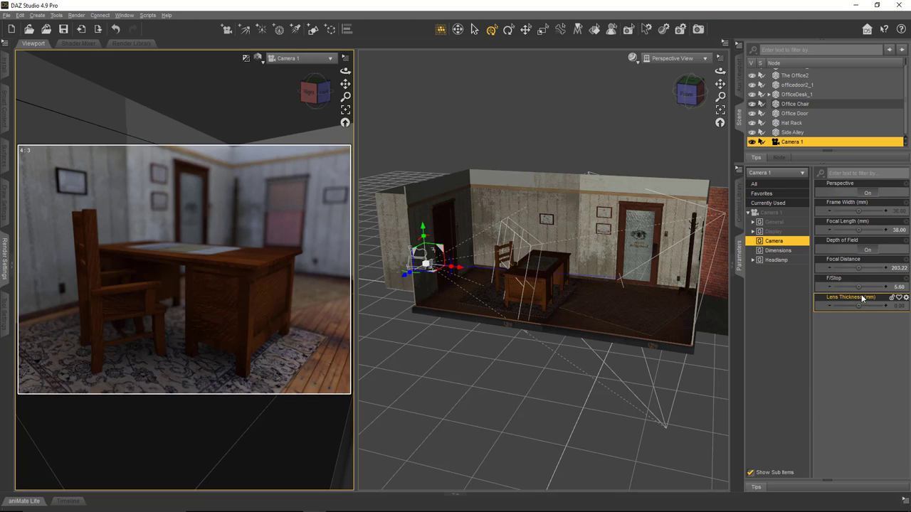
# - Try higher F/Stop values on Camera 1 up to 28, set it to 16, and move the focal distance to about 265.88
pyautogui.moveTo(860, 286)
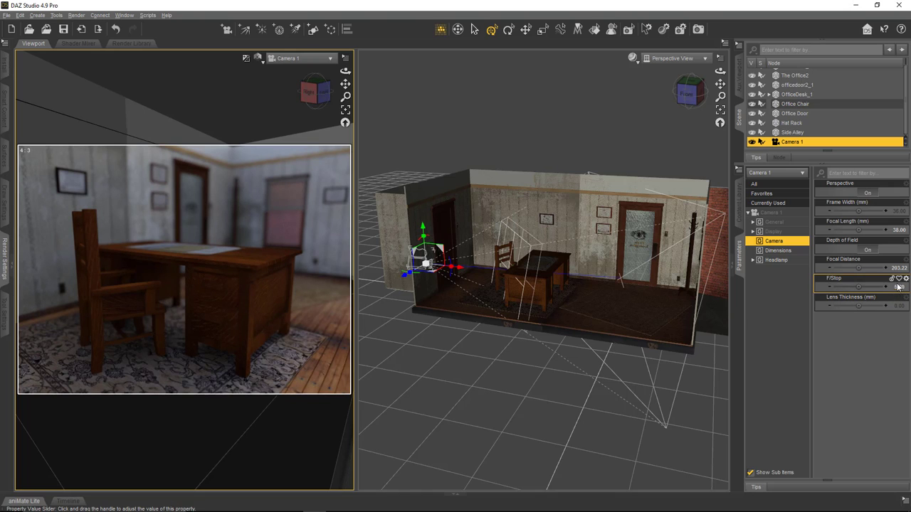
pyautogui.moveTo(901, 290)
pyautogui.moveTo(859, 287); pyautogui.dragTo(884, 291)
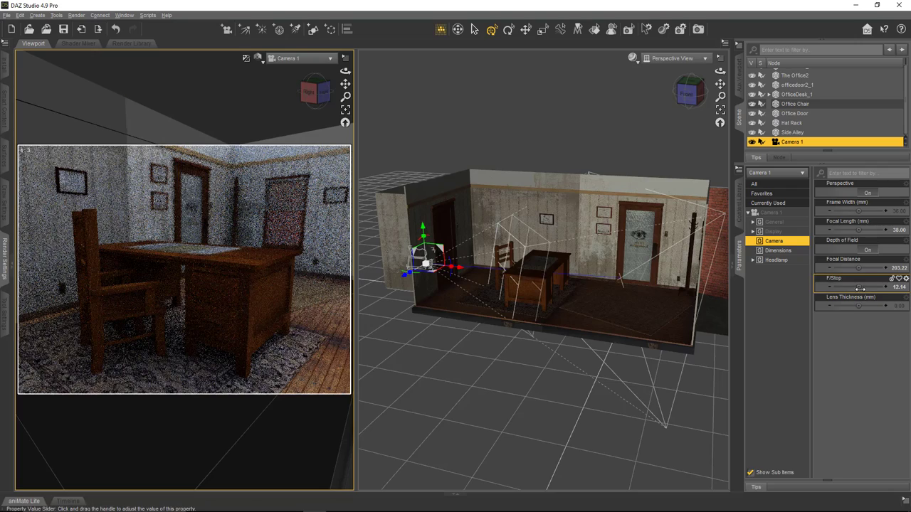
pyautogui.moveTo(861, 287); pyautogui.dragTo(870, 286)
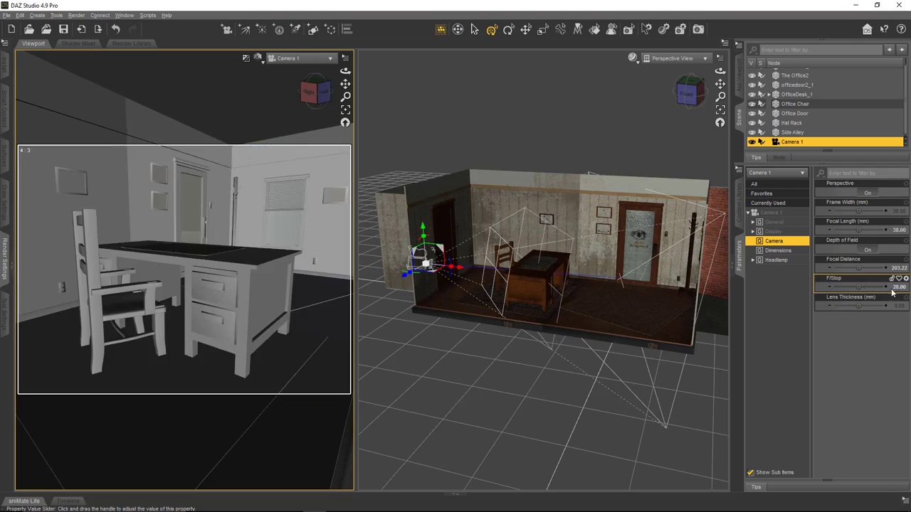
pyautogui.click(901, 288)
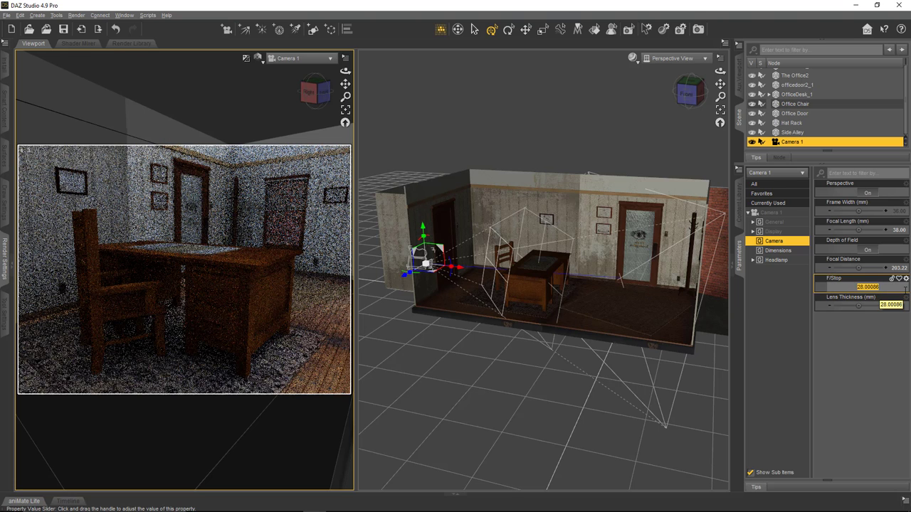
pyautogui.write('16')
pyautogui.press('Return')
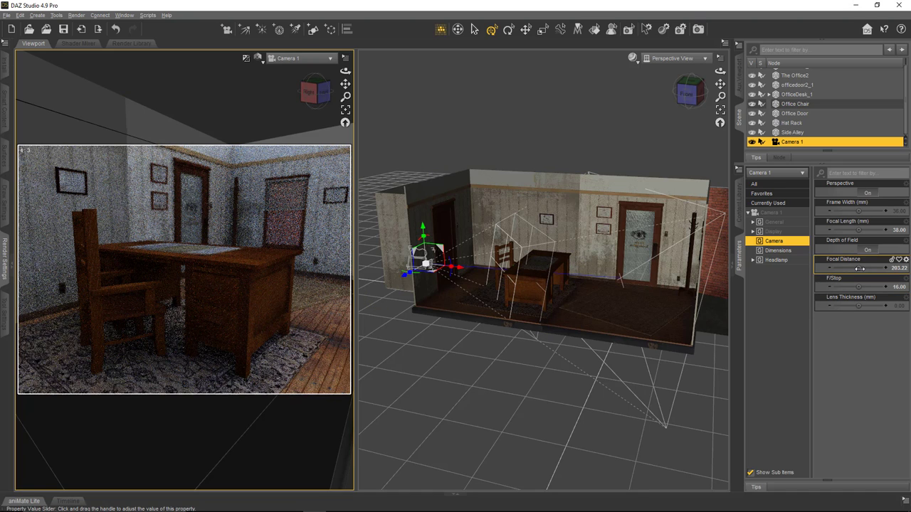
pyautogui.moveTo(859, 267); pyautogui.dragTo(883, 268)
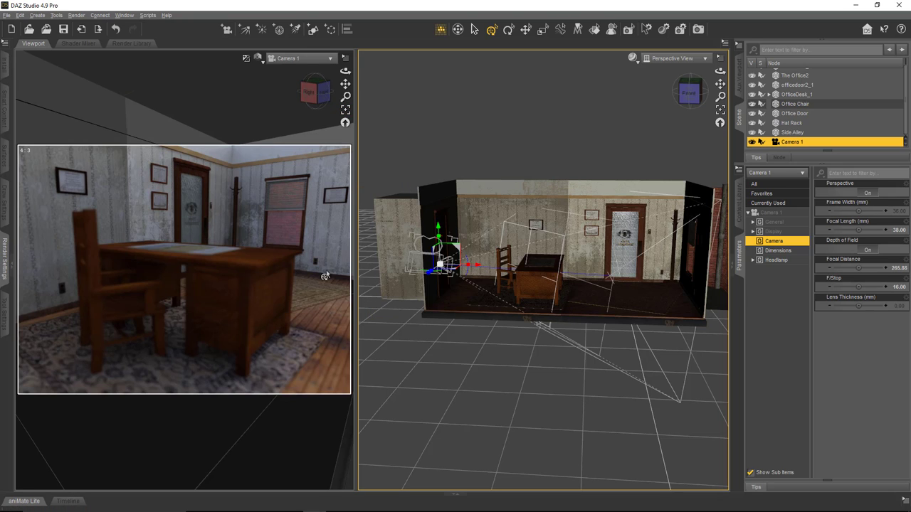
# - Switch Camera 1's viewport to the Texture Shaded draw style and change the viewport layout to Single View
pyautogui.click(258, 58)
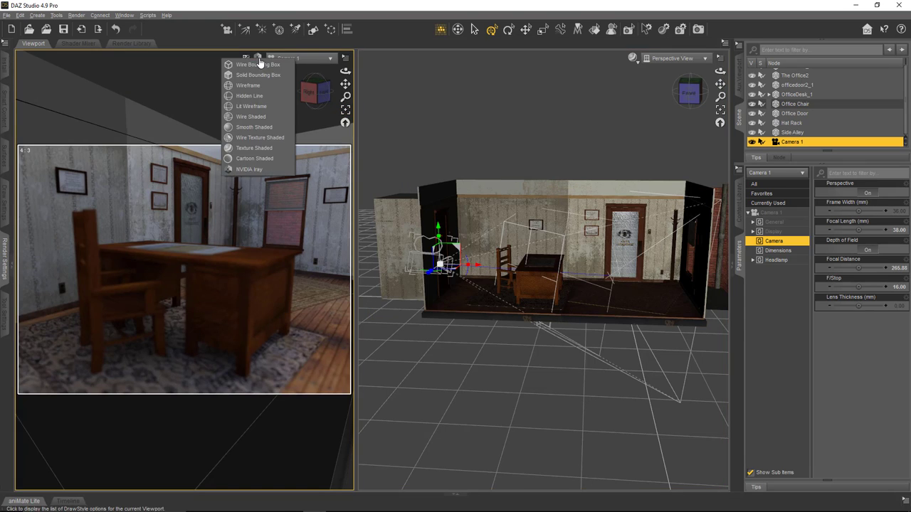
pyautogui.click(265, 148)
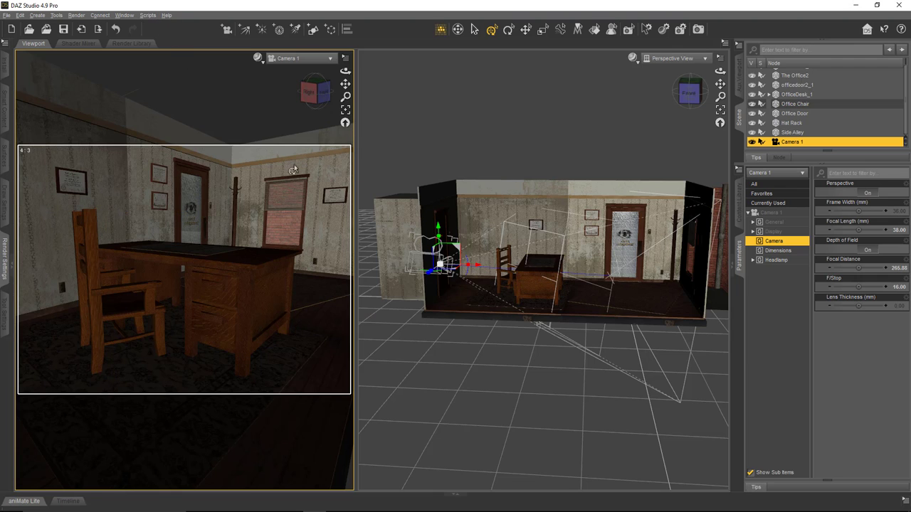
pyautogui.click(124, 15)
pyautogui.moveTo(145, 27)
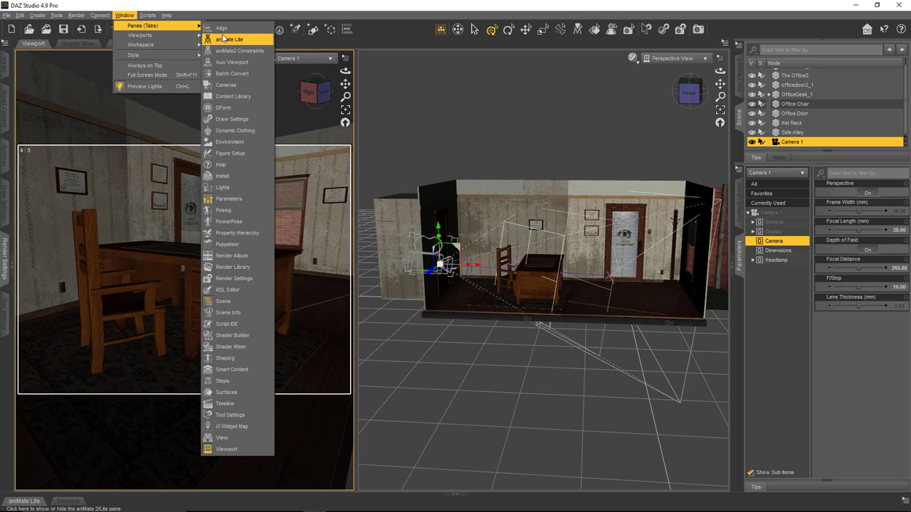
pyautogui.moveTo(196, 49)
pyautogui.click(132, 13)
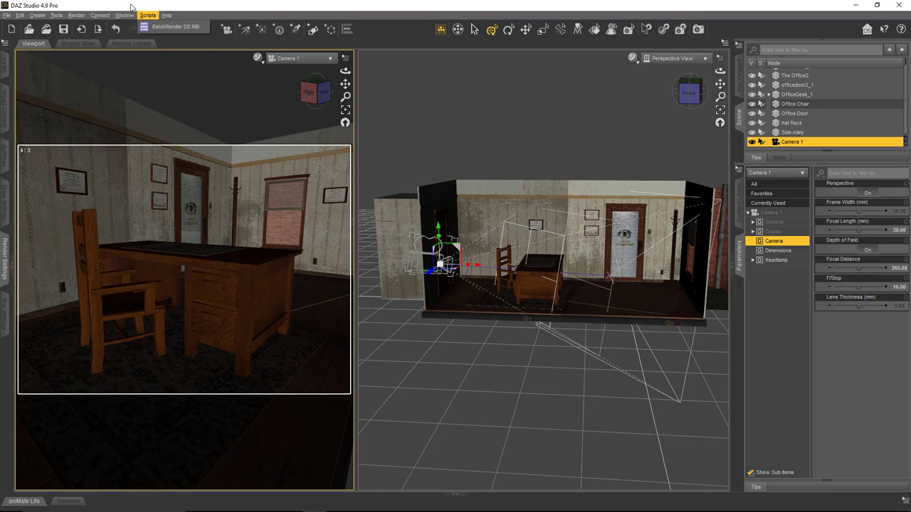
pyautogui.click(131, 14)
pyautogui.moveTo(178, 35)
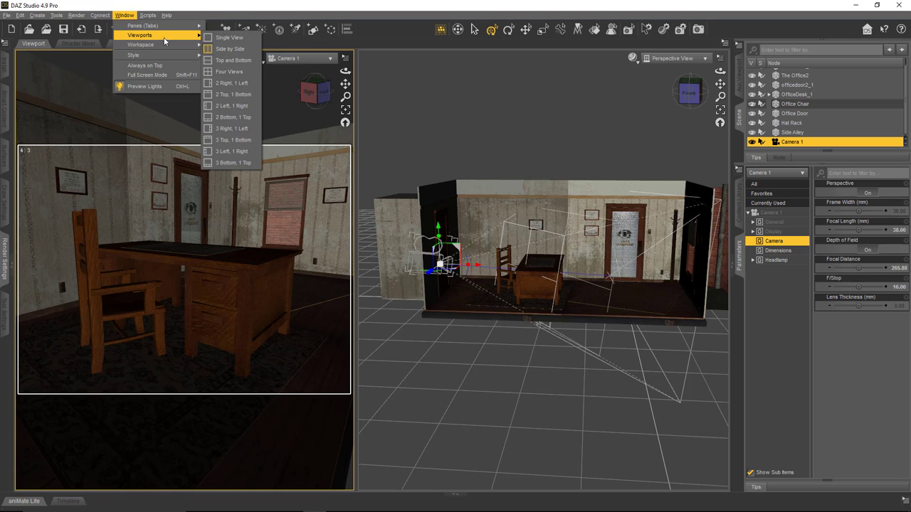
pyautogui.click(222, 35)
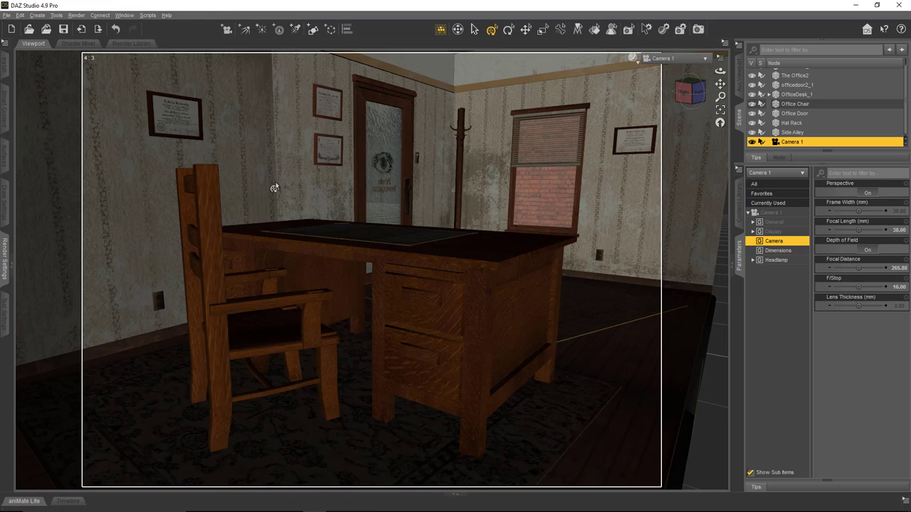
# - Show the scene in Perspective View without the aspect frame and view the whole office set at an angle from above
pyautogui.click(705, 60)
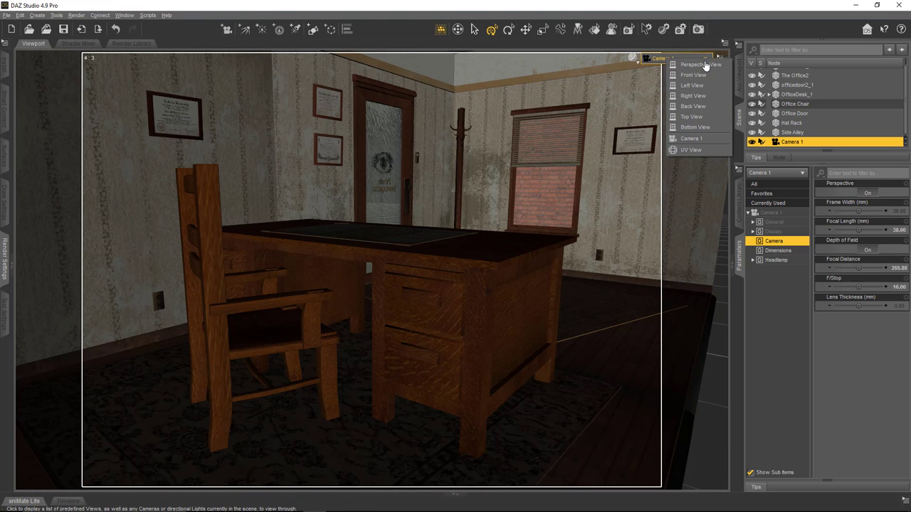
pyautogui.click(687, 63)
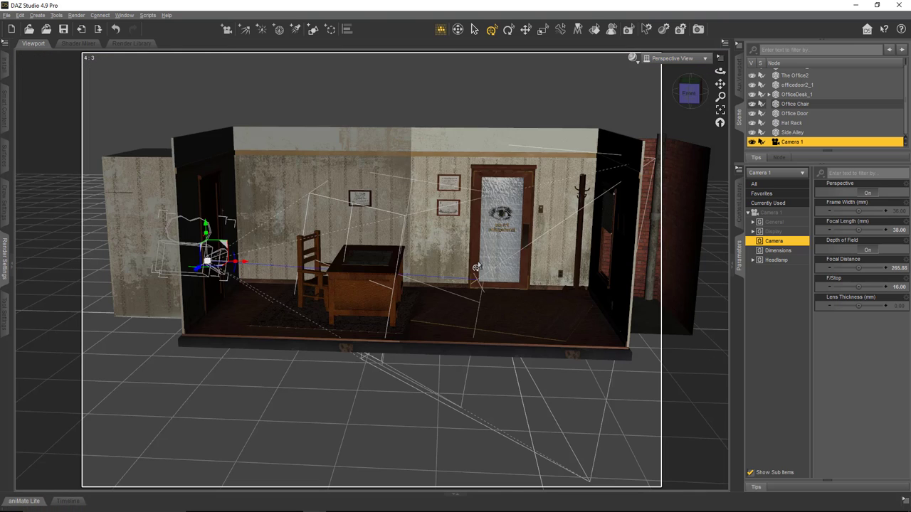
pyautogui.click(720, 59)
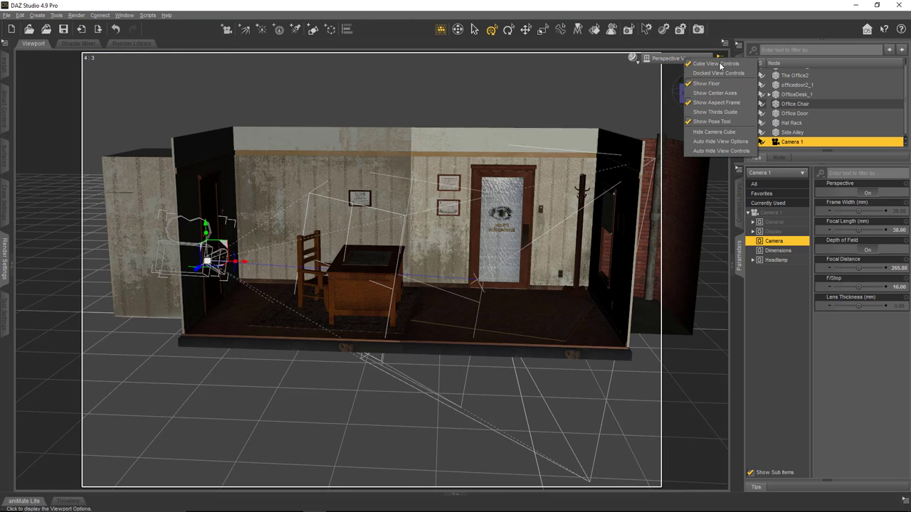
pyautogui.click(716, 103)
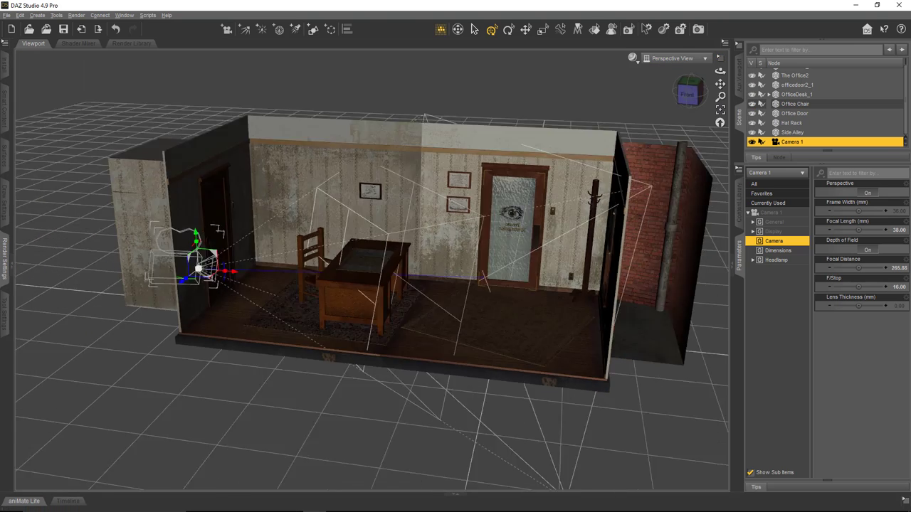
pyautogui.moveTo(720, 70)
pyautogui.mouseDown()
pyautogui.moveTo(754, 71)
pyautogui.moveTo(737, 74)
pyautogui.mouseUp()
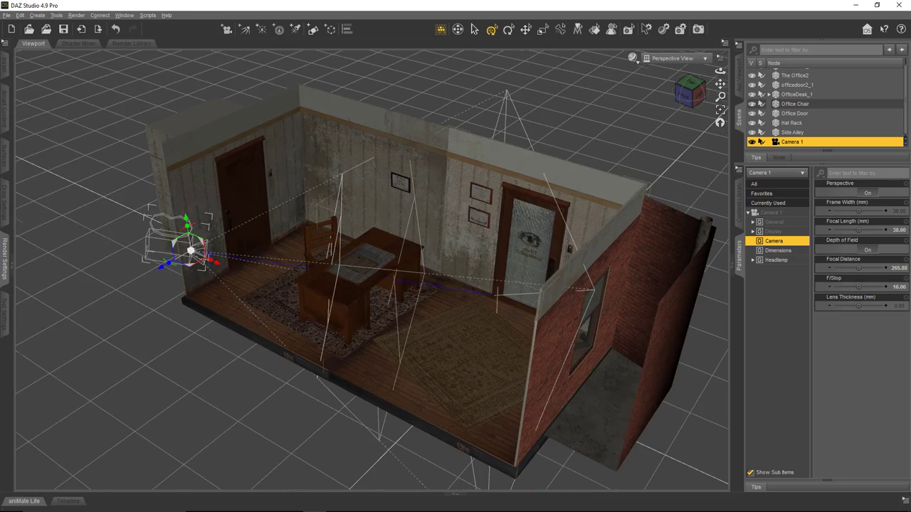
pyautogui.moveTo(472, 207); pyautogui.dragTo(462, 181)
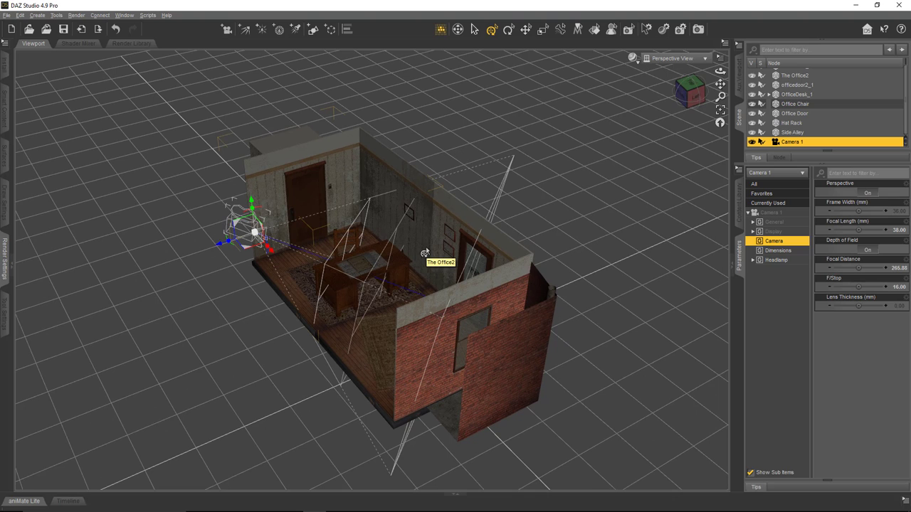
# - Set the render engine to 3Delight in the render settings
pyautogui.click(4, 263)
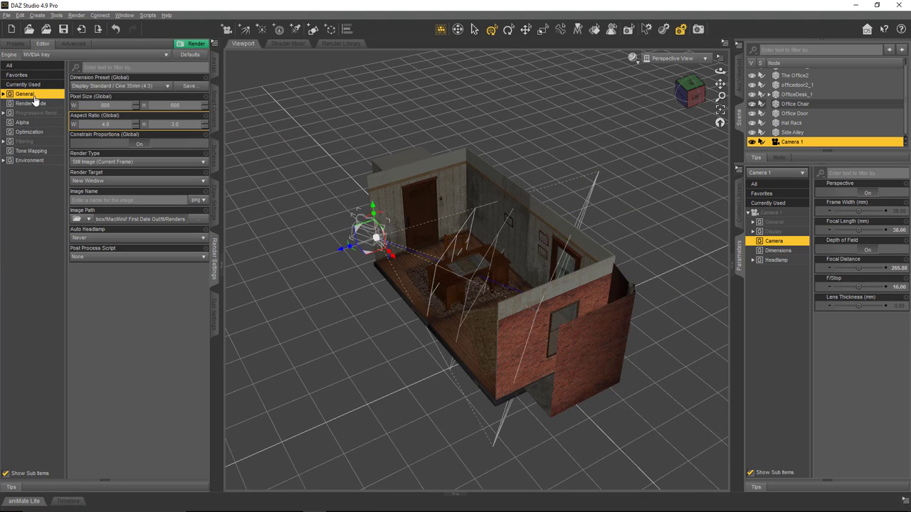
pyautogui.click(64, 55)
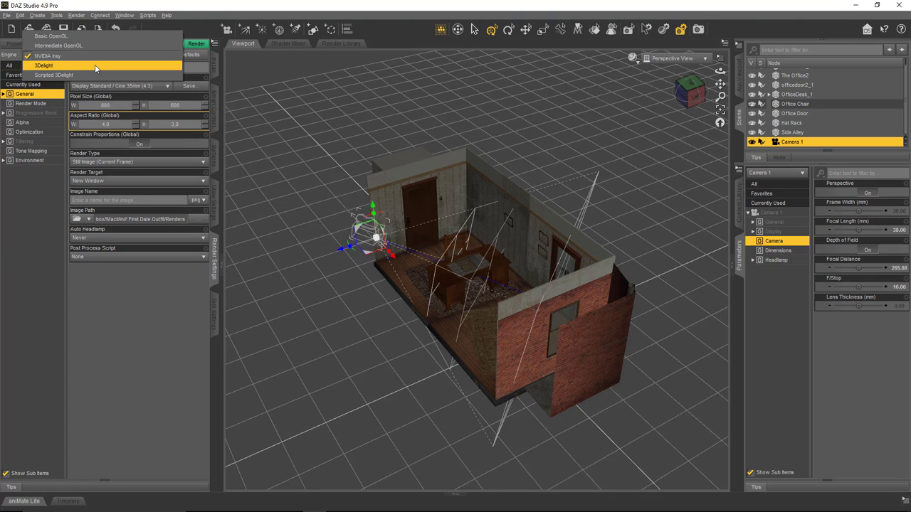
pyautogui.click(96, 66)
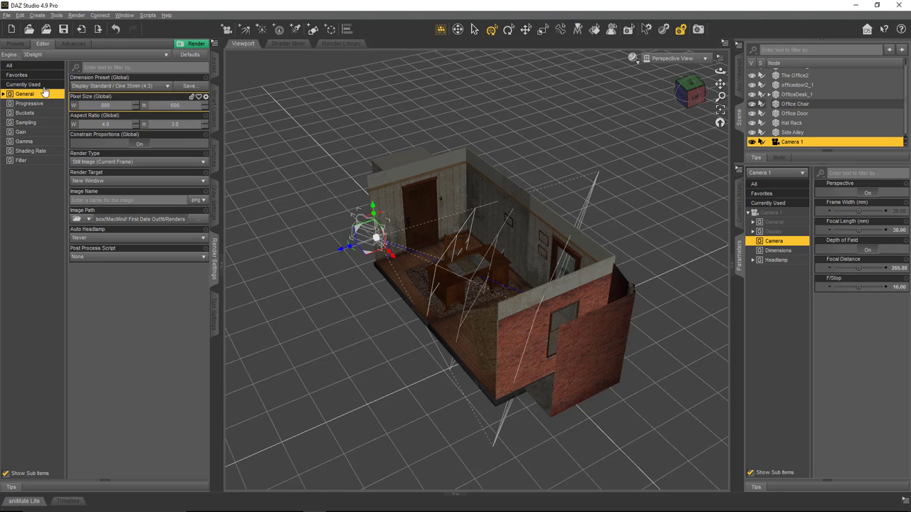
pyautogui.click(214, 260)
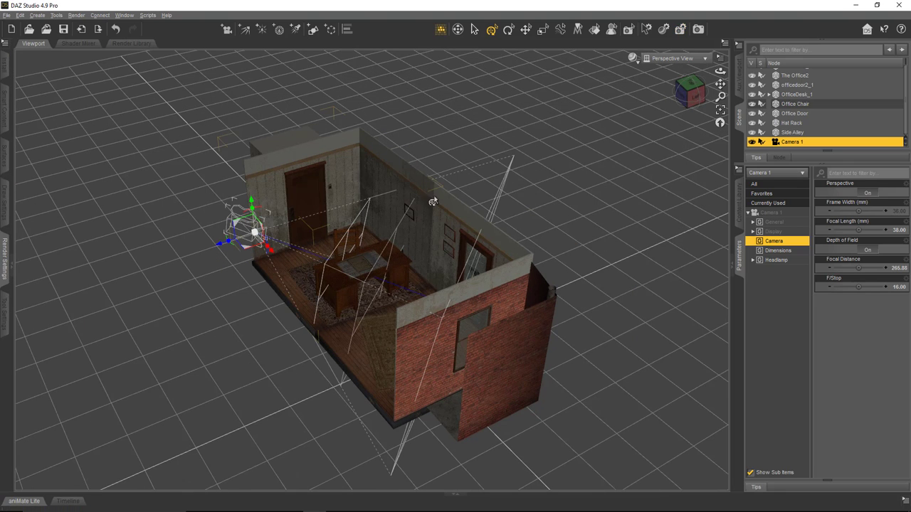
# - Bring up the Aux Viewport and set it to look through Camera 1
pyautogui.click(741, 94)
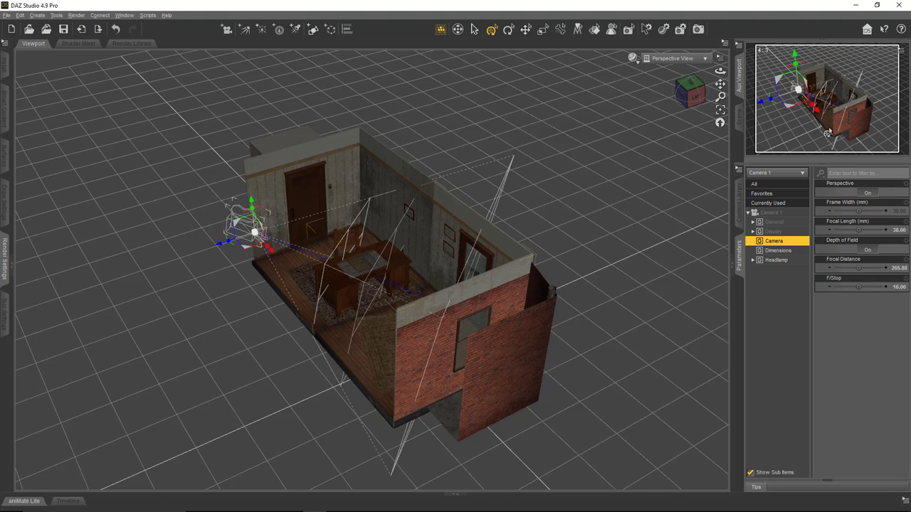
pyautogui.click(132, 15)
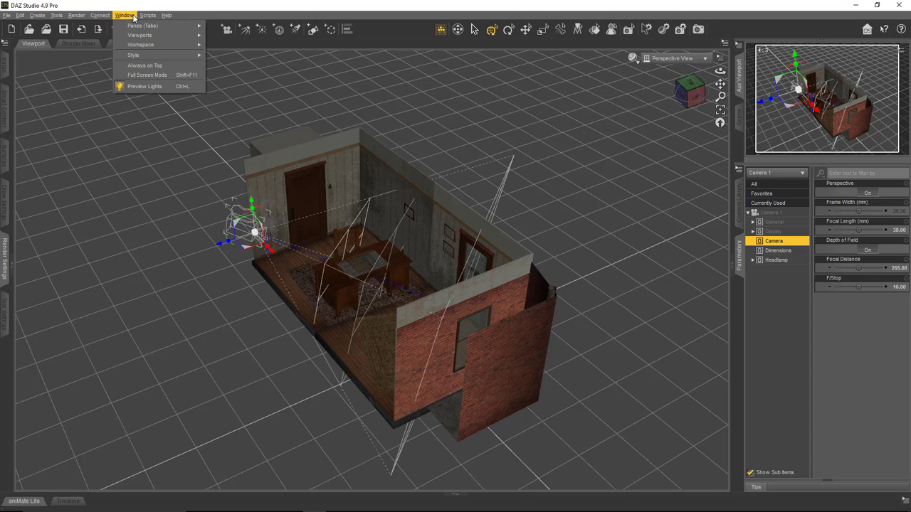
pyautogui.moveTo(141, 26)
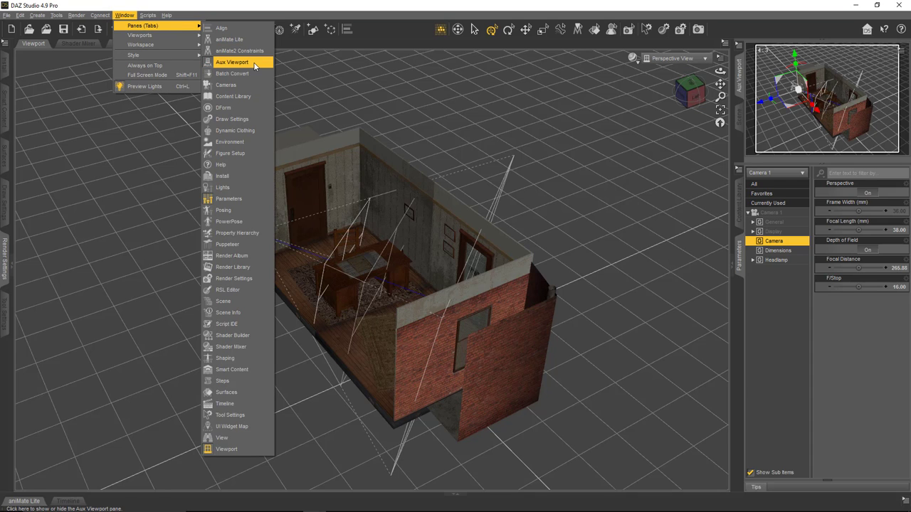
pyautogui.click(762, 11)
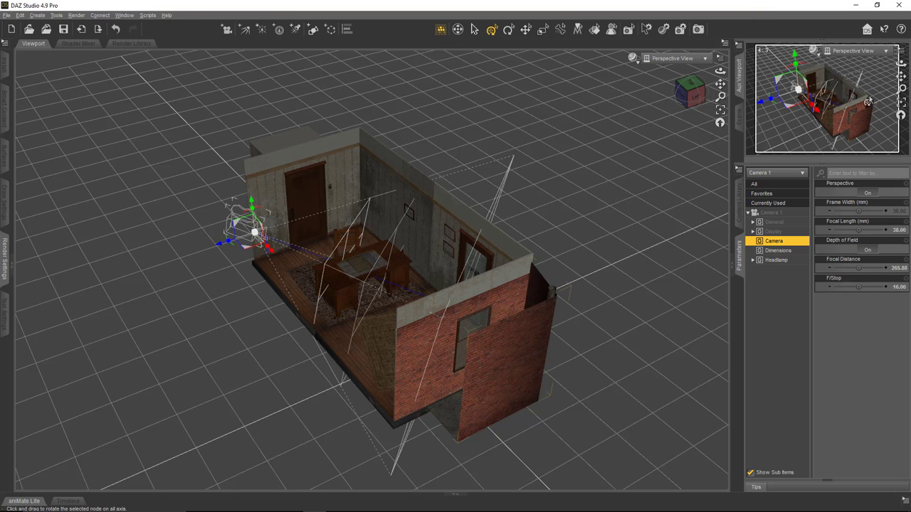
pyautogui.click(887, 55)
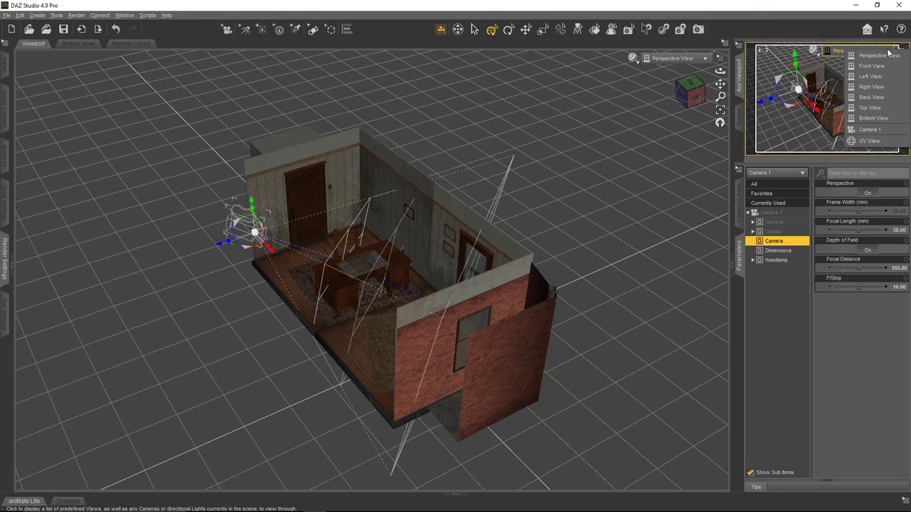
pyautogui.click(887, 134)
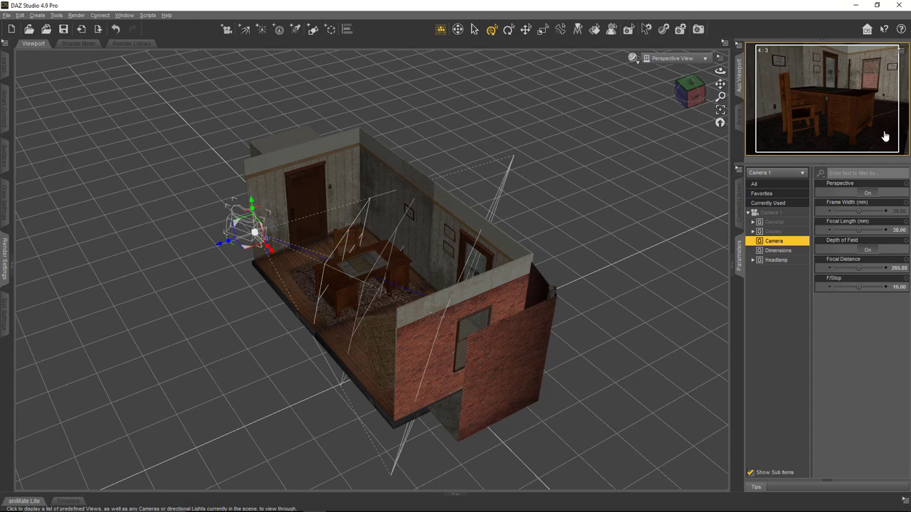
pyautogui.moveTo(815, 57)
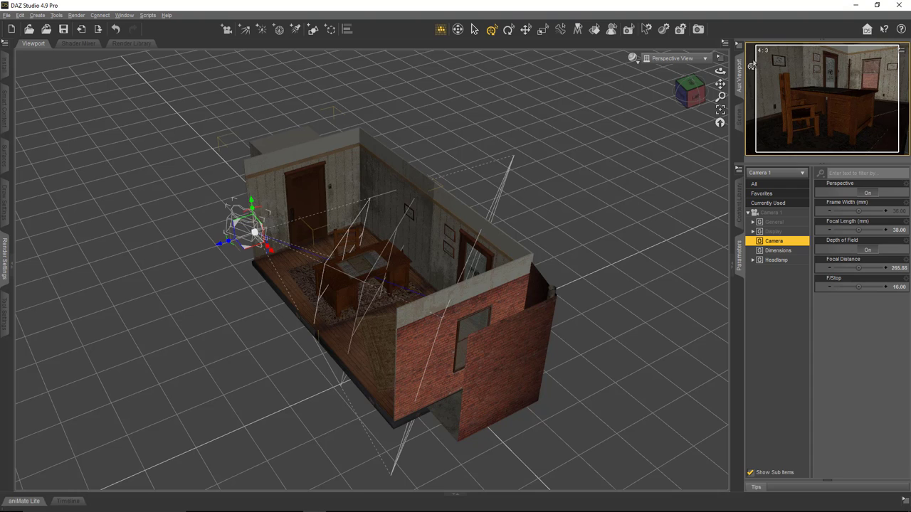
pyautogui.click(740, 47)
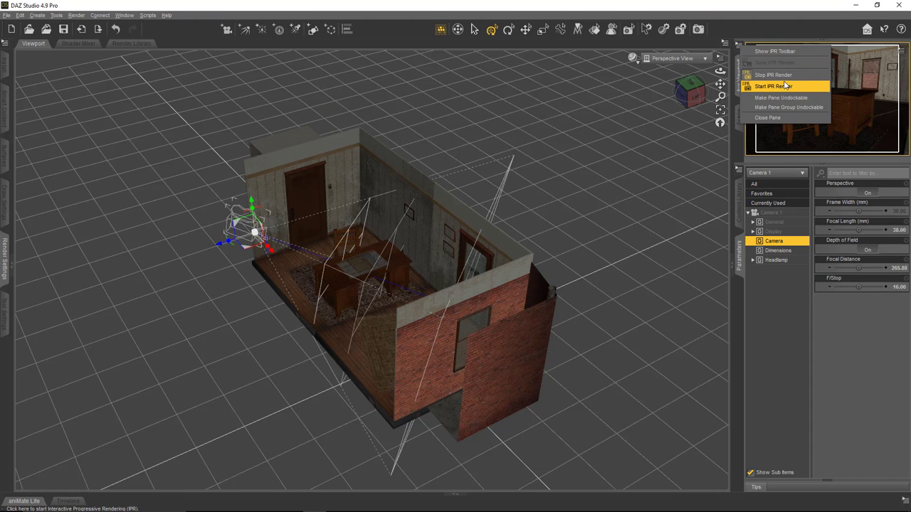
pyautogui.click(740, 48)
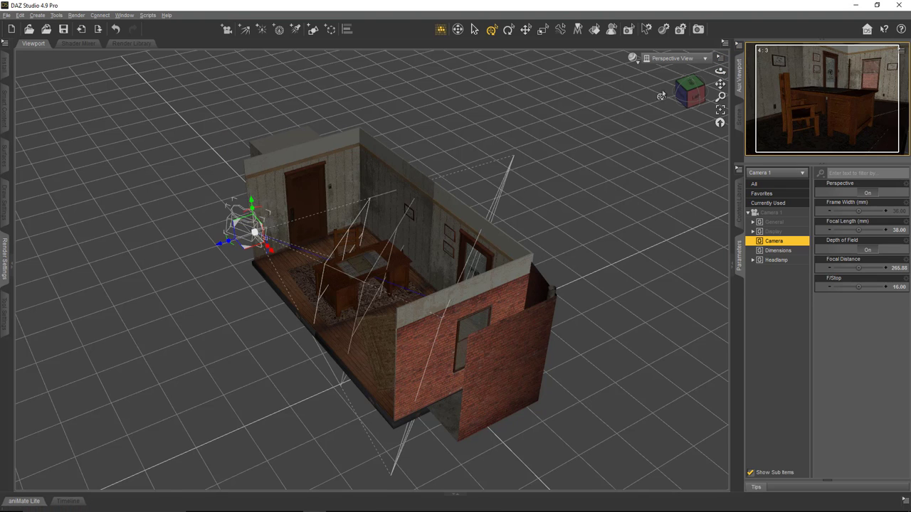
pyautogui.click(720, 58)
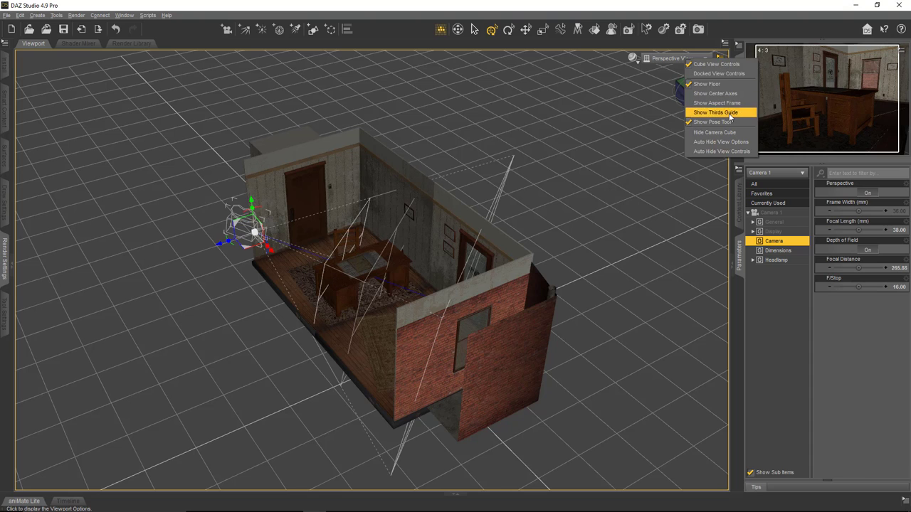
pyautogui.click(741, 37)
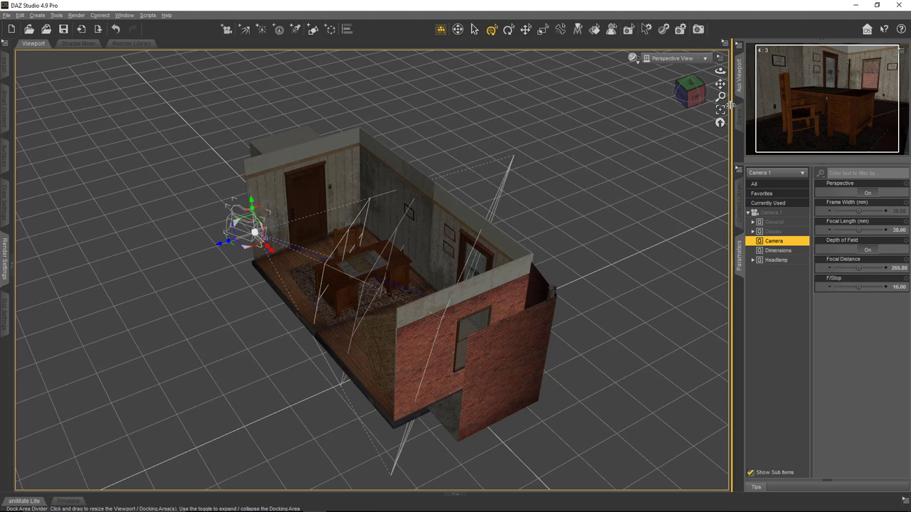
# - Enlarge the Aux Viewport in both width and height, and show its IPR toolbar
pyautogui.moveTo(730, 106); pyautogui.dragTo(643, 100)
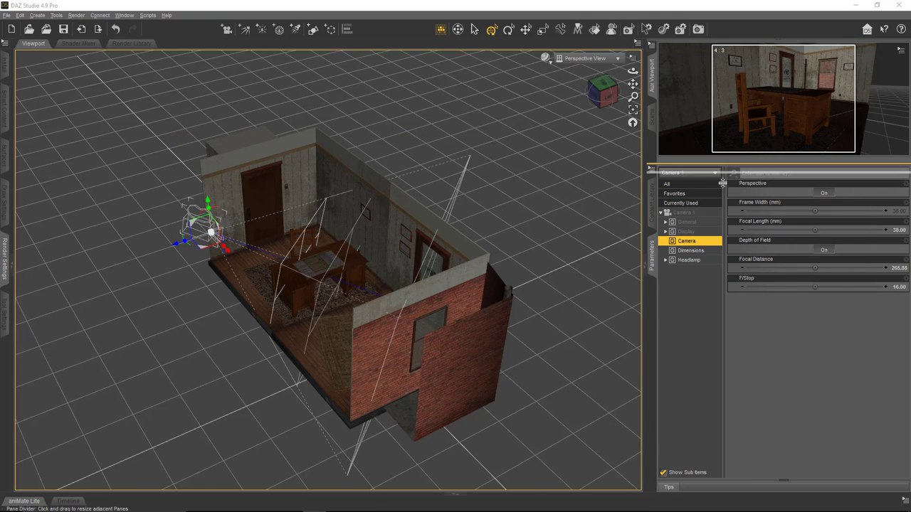
pyautogui.moveTo(735, 246); pyautogui.dragTo(733, 243)
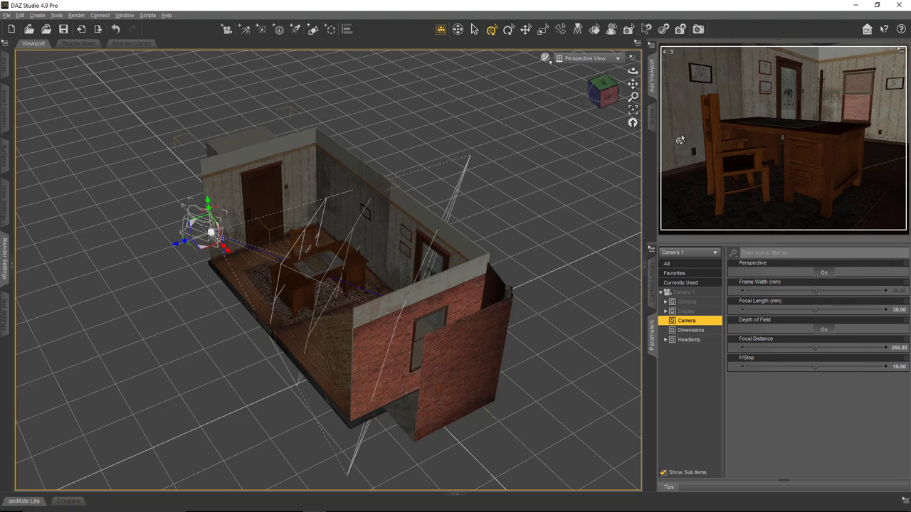
pyautogui.click(653, 49)
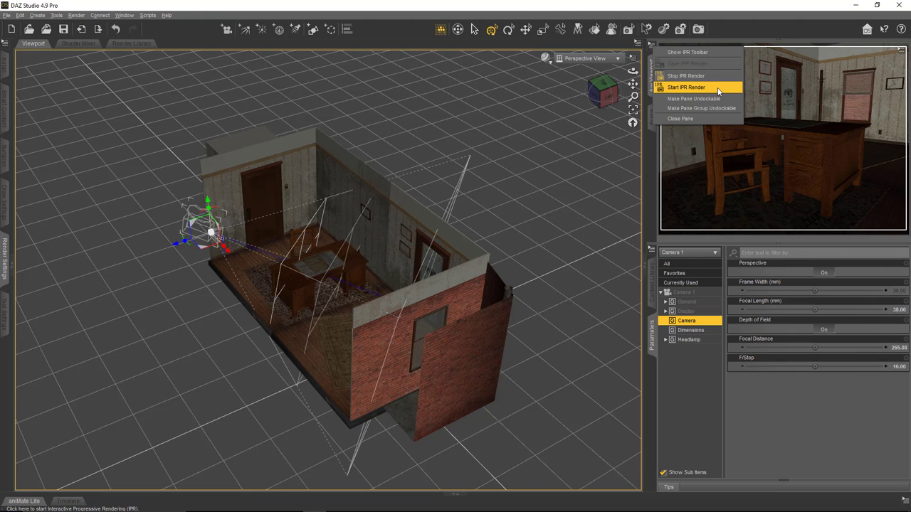
pyautogui.click(716, 55)
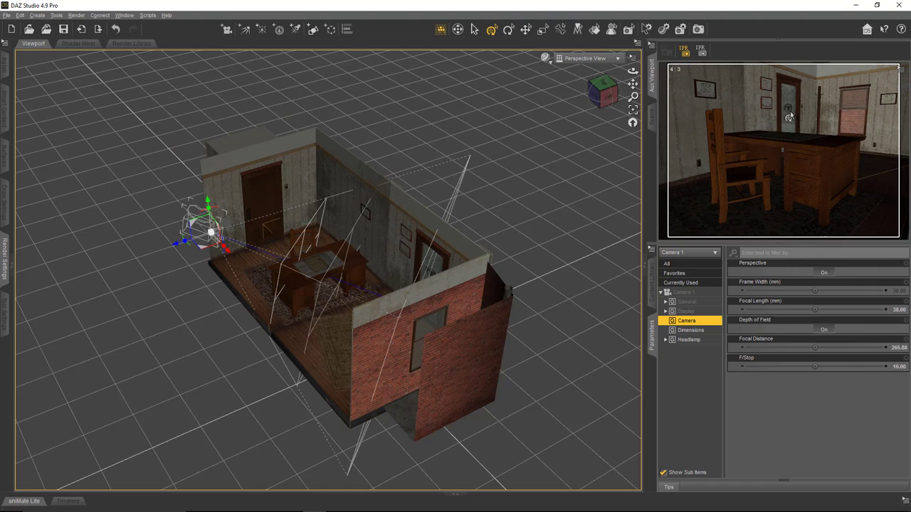
pyautogui.click(547, 59)
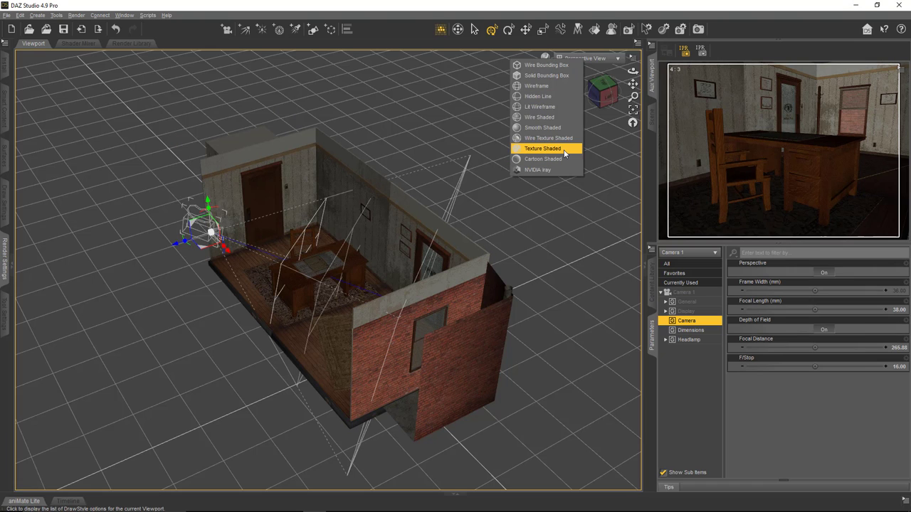
pyautogui.click(788, 32)
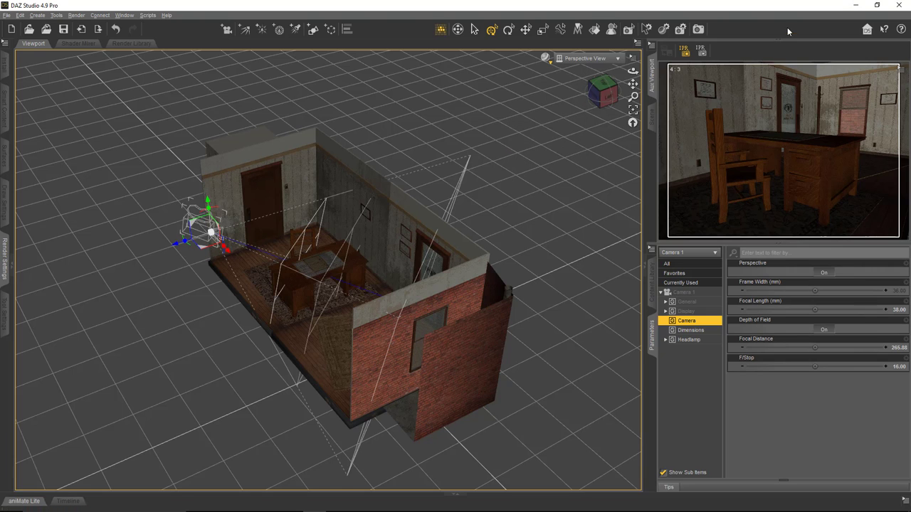
pyautogui.click(815, 71)
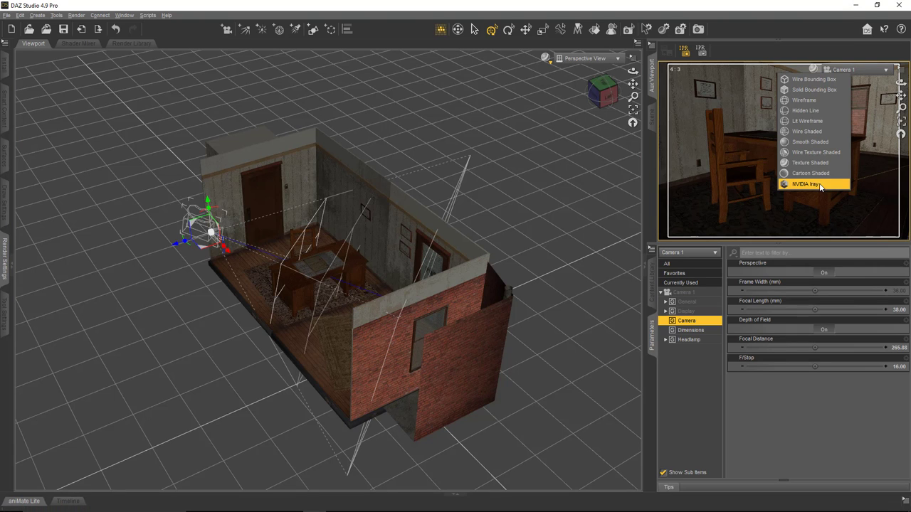
pyautogui.click(780, 44)
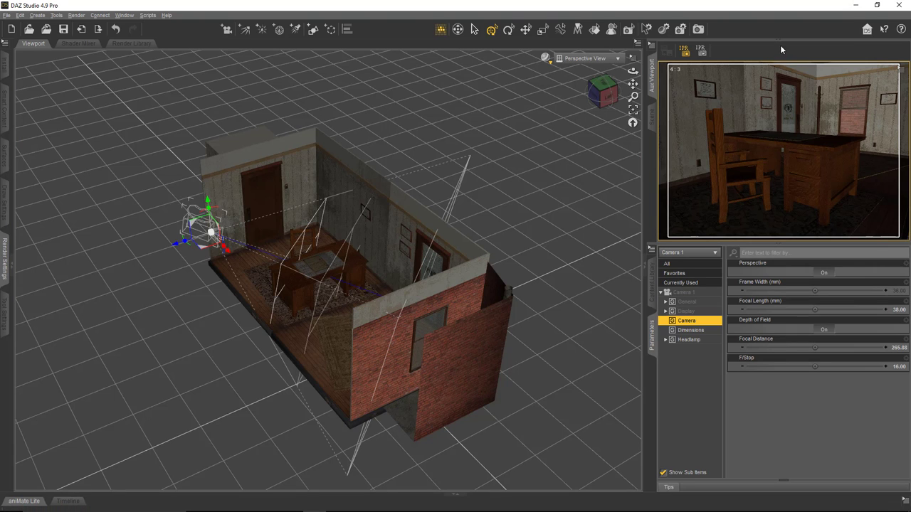
# - Run the IPR preview of Camera 1 in the Aux Viewport, and stop it again
pyautogui.click(702, 56)
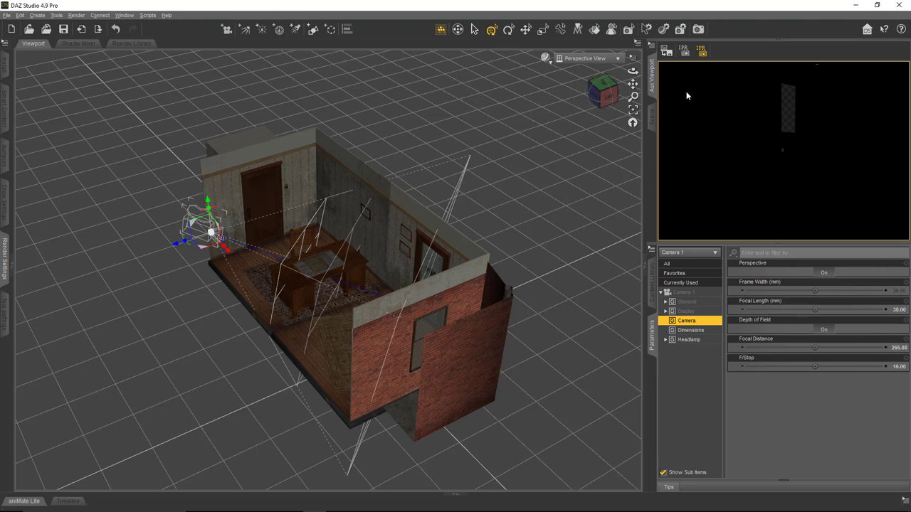
pyautogui.click(689, 53)
# - Create a distant light with the default name and move it above and outside the office, about X 454.31 and Y 510.77
pyautogui.click(37, 15)
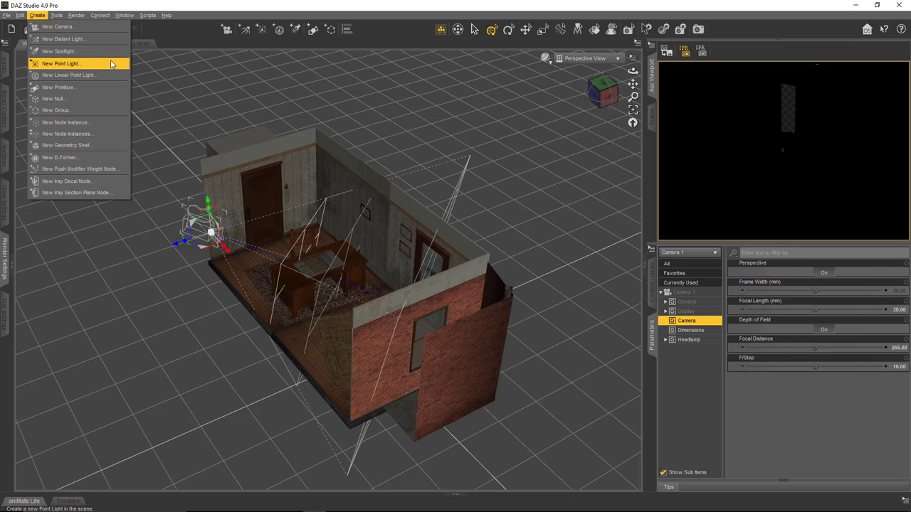
pyautogui.click(105, 42)
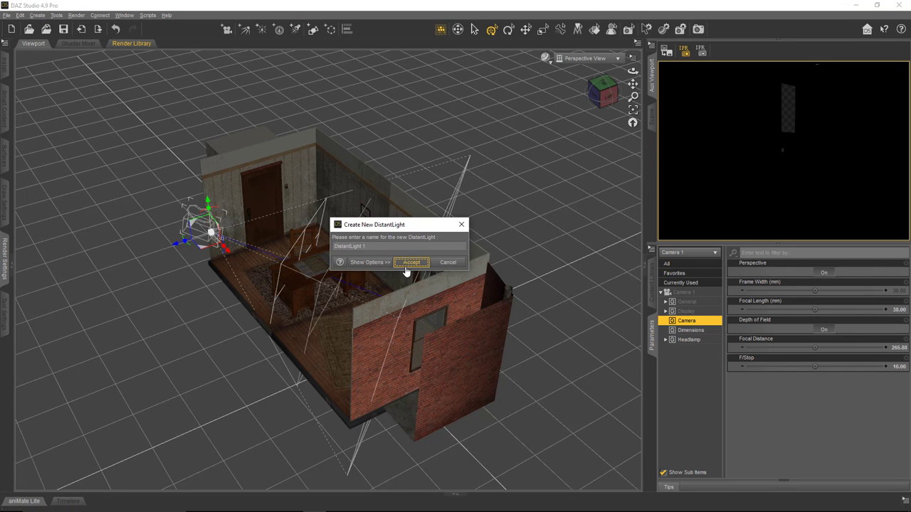
pyautogui.click(411, 263)
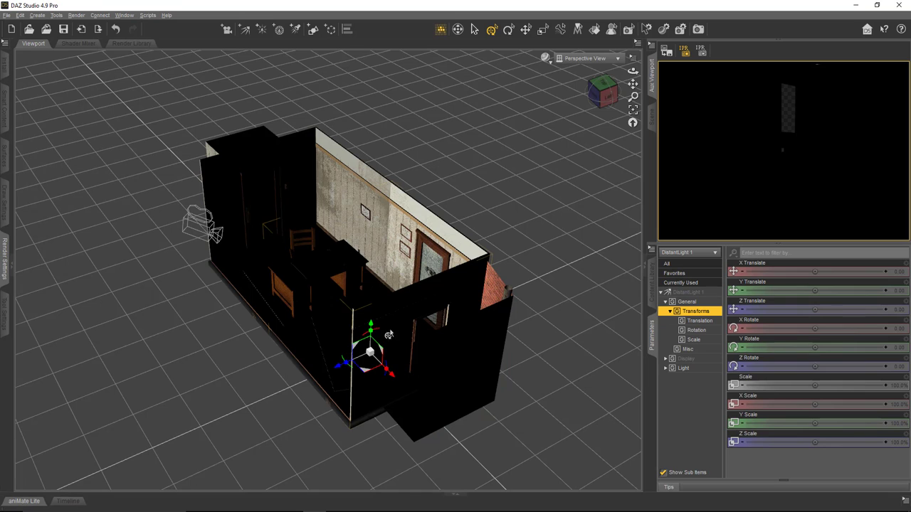
pyautogui.moveTo(388, 335); pyautogui.dragTo(388, 102)
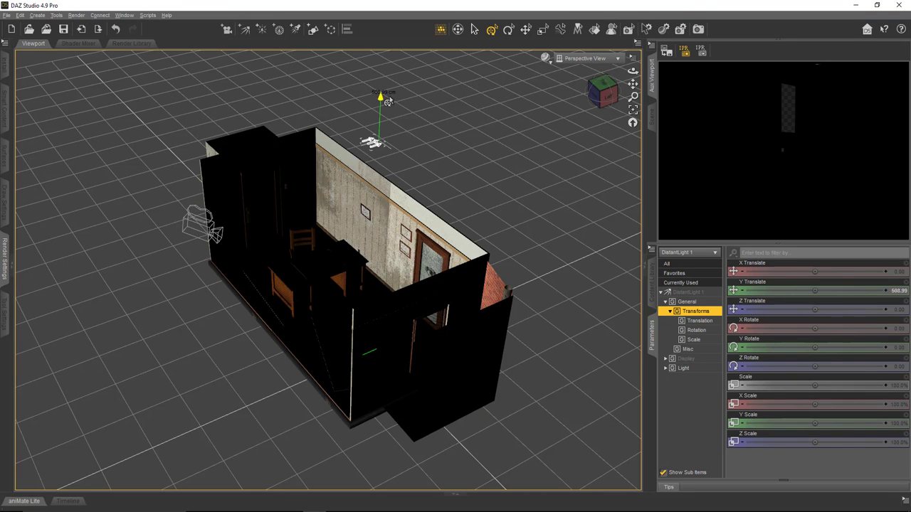
pyautogui.moveTo(405, 161); pyautogui.dragTo(611, 288)
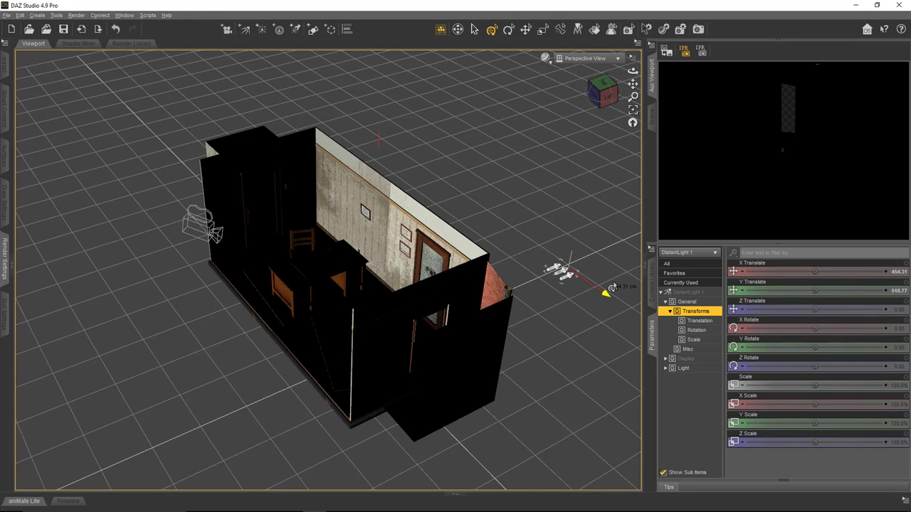
# - Rotate the distant light down toward the office, to about X -20.76, Y 19.58 and Z 23.97
pyautogui.moveTo(553, 284); pyautogui.dragTo(574, 288)
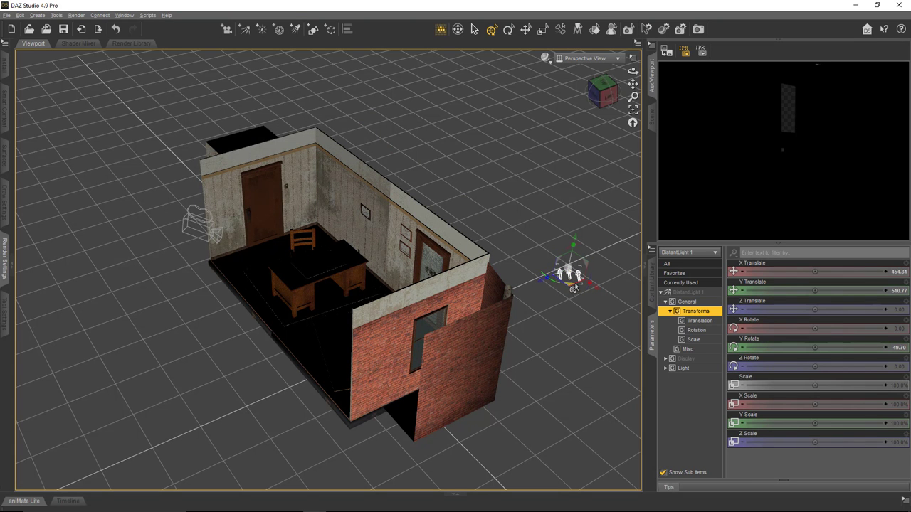
pyautogui.press('f')
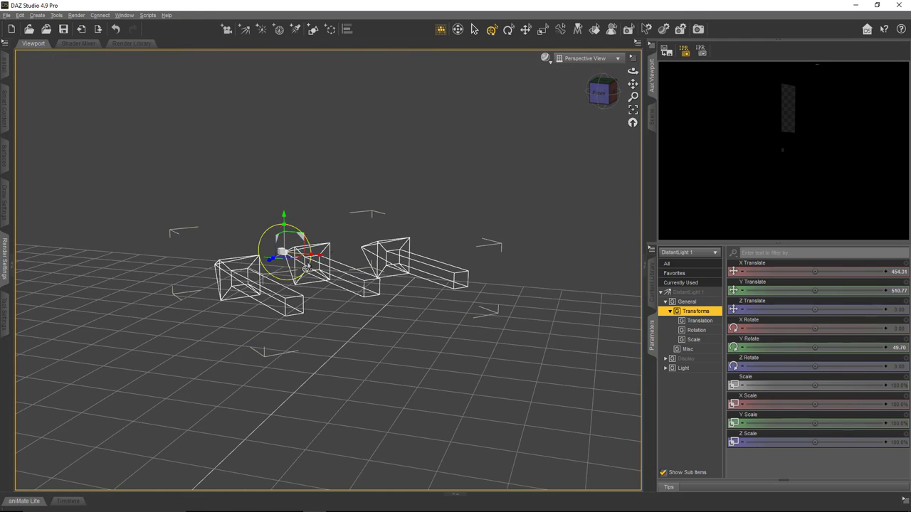
pyautogui.moveTo(306, 267); pyautogui.dragTo(267, 248)
pyautogui.keyDown('alt'); pyautogui.moveTo(267, 248); pyautogui.dragTo(259, 306, button='right'); pyautogui.keyUp('alt')
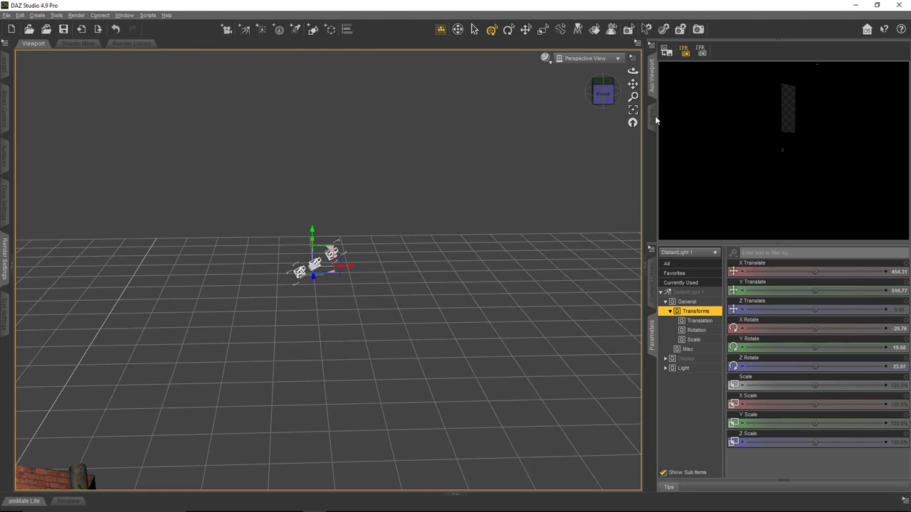
# - Start the IPR preview of the newly lit office in the Aux Viewport
pyautogui.keyDown('alt'); pyautogui.moveTo(475, 275); pyautogui.dragTo(132, 329); pyautogui.keyUp('alt')
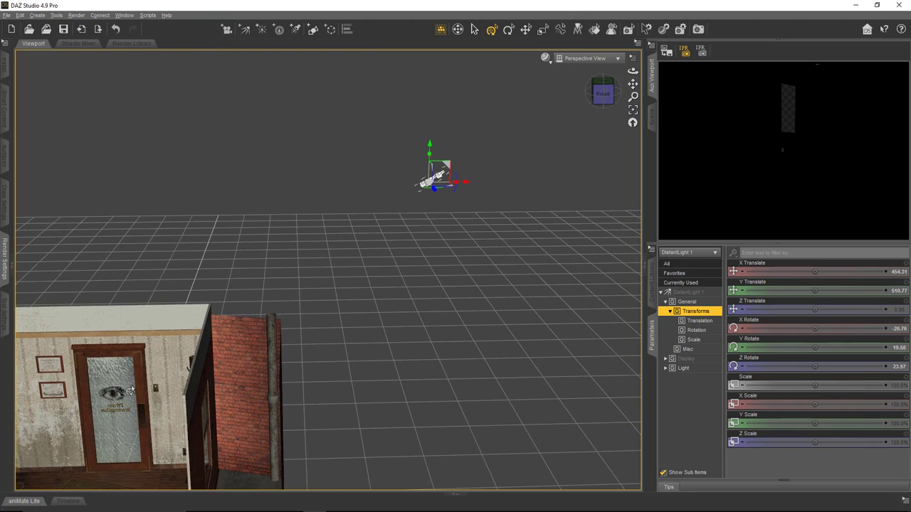
pyautogui.keyDown('alt'); pyautogui.moveTo(131, 391); pyautogui.dragTo(32, 415); pyautogui.keyUp('alt')
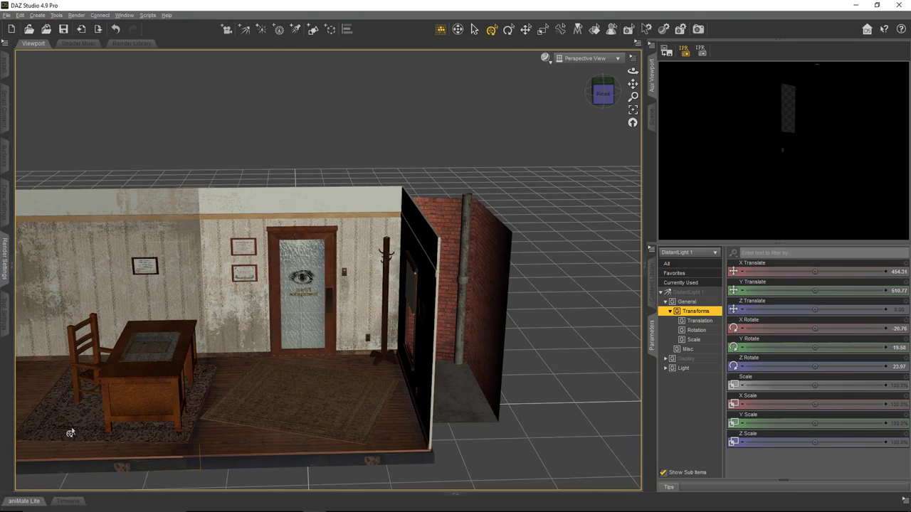
pyautogui.scroll(2, 70, 433)
pyautogui.keyDown('alt'); pyautogui.moveTo(122, 431); pyautogui.dragTo(34, 482); pyautogui.keyUp('alt')
pyautogui.keyDown('alt'); pyautogui.moveTo(138, 336); pyautogui.dragTo(256, 332); pyautogui.keyUp('alt')
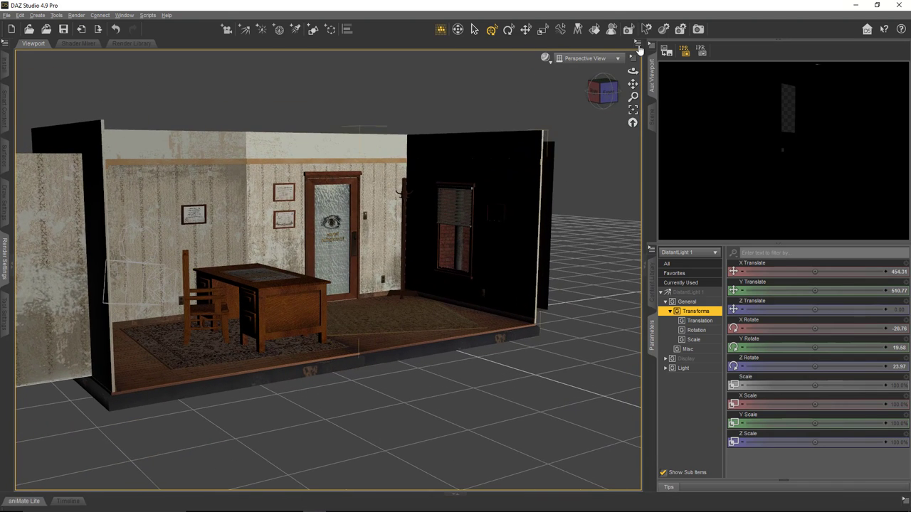
pyautogui.click(701, 49)
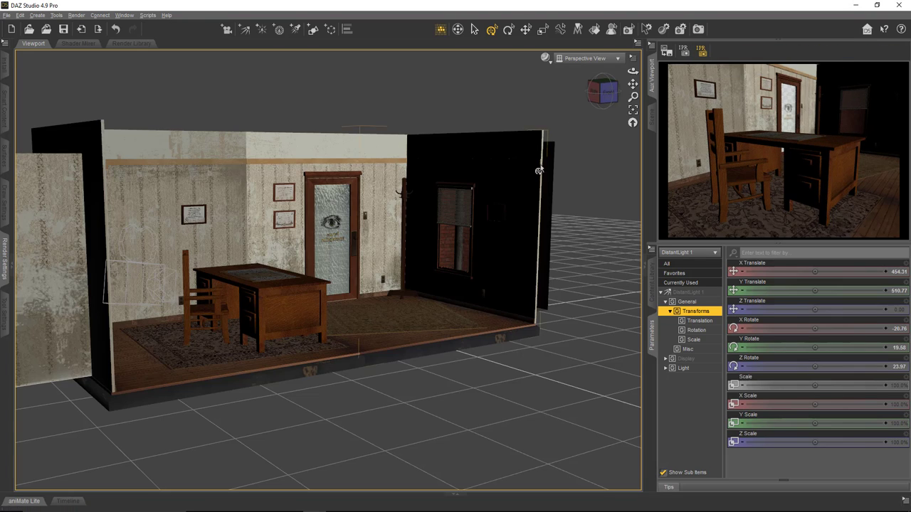
# - Re-aim the distant light to about X -31.82, Y -6.20 and Z 22.64 to light the window wall as well
pyautogui.scroll(-5, 492, 210)
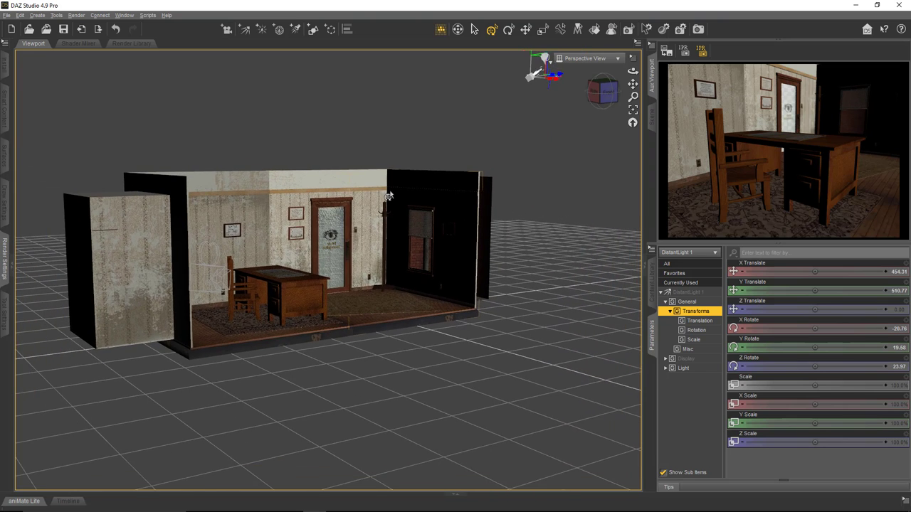
pyautogui.scroll(-1, 396, 196)
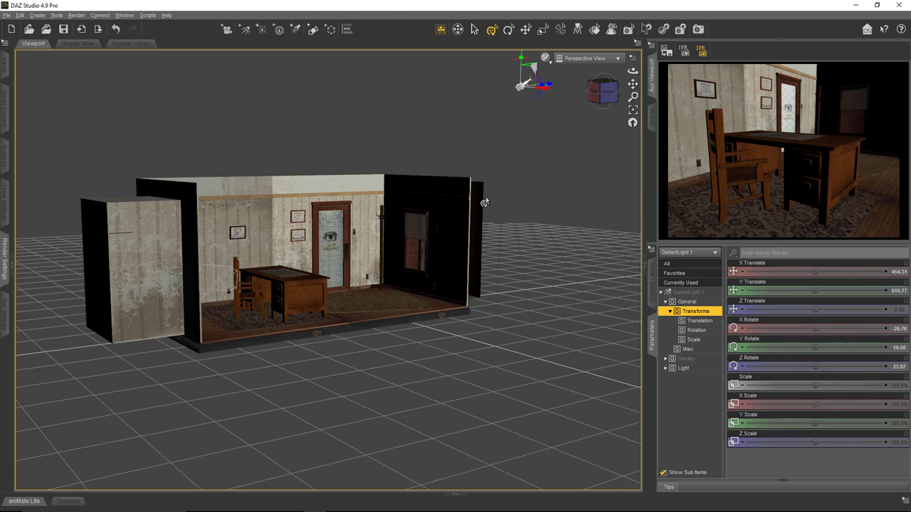
pyautogui.keyDown('alt'); pyautogui.moveTo(484, 203); pyautogui.dragTo(499, 171); pyautogui.keyUp('alt')
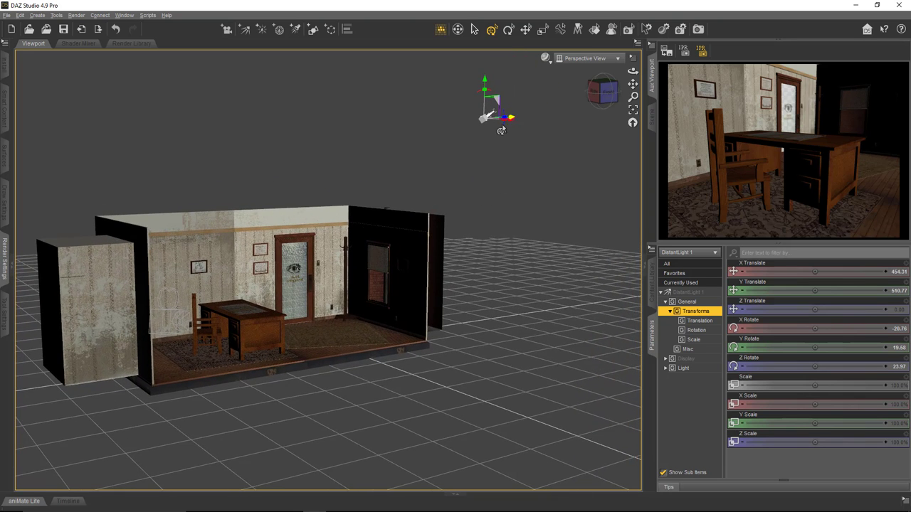
pyautogui.keyDown('alt'); pyautogui.moveTo(501, 130); pyautogui.dragTo(529, 121); pyautogui.keyUp('alt')
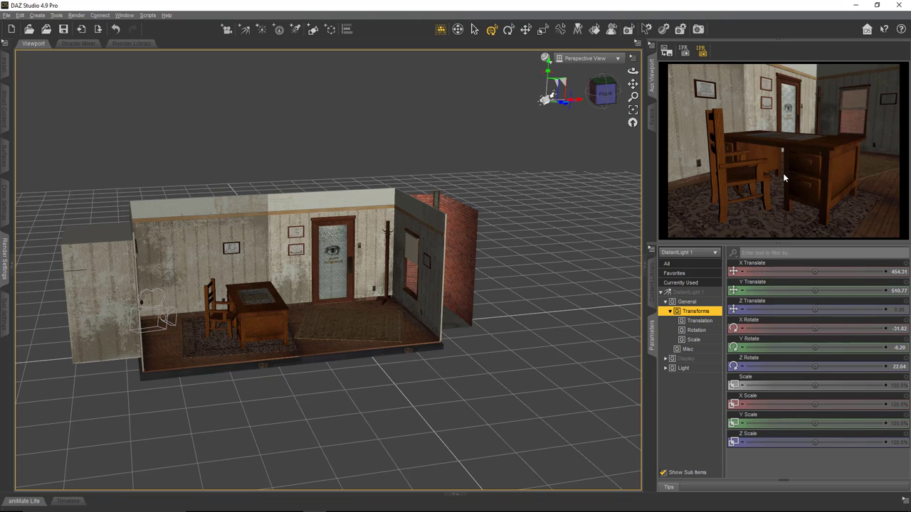
# - Select Camera 1, increase its focal distance to about 430, and set its F/Stop to 5.6
pyautogui.click(157, 313)
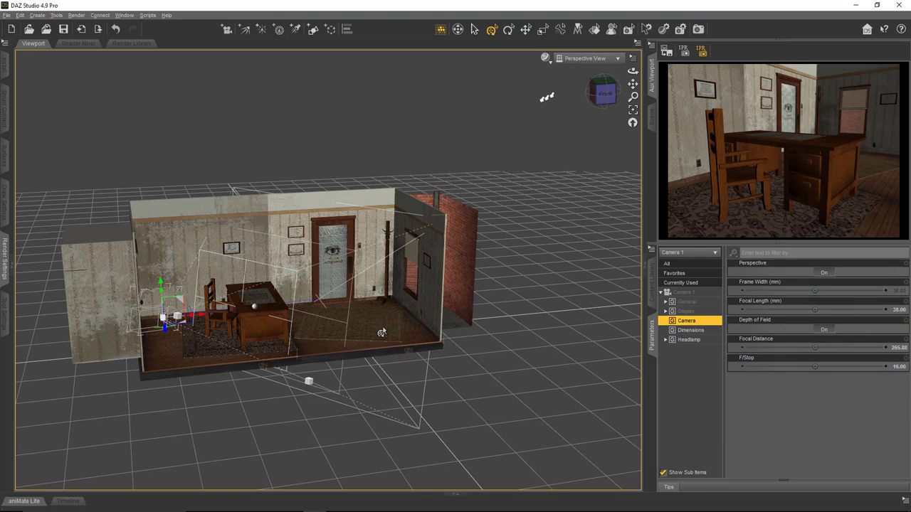
pyautogui.keyDown('alt'); pyautogui.moveTo(382, 333); pyautogui.dragTo(632, 117); pyautogui.keyUp('alt')
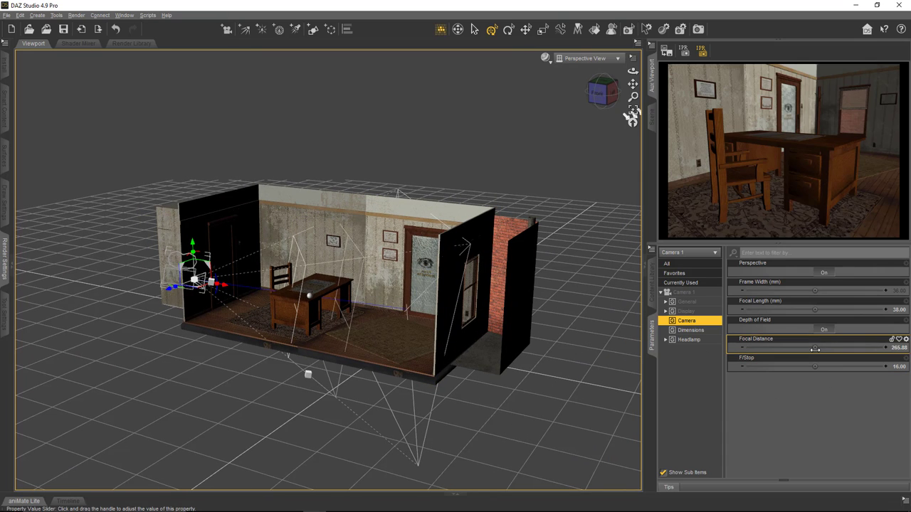
pyautogui.moveTo(814, 347); pyautogui.dragTo(792, 367)
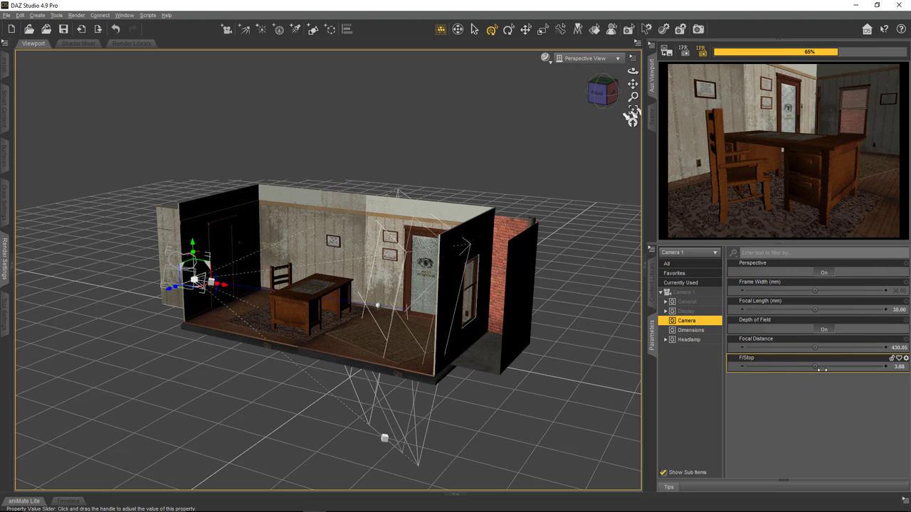
pyautogui.click(898, 367)
pyautogui.write('5.6')
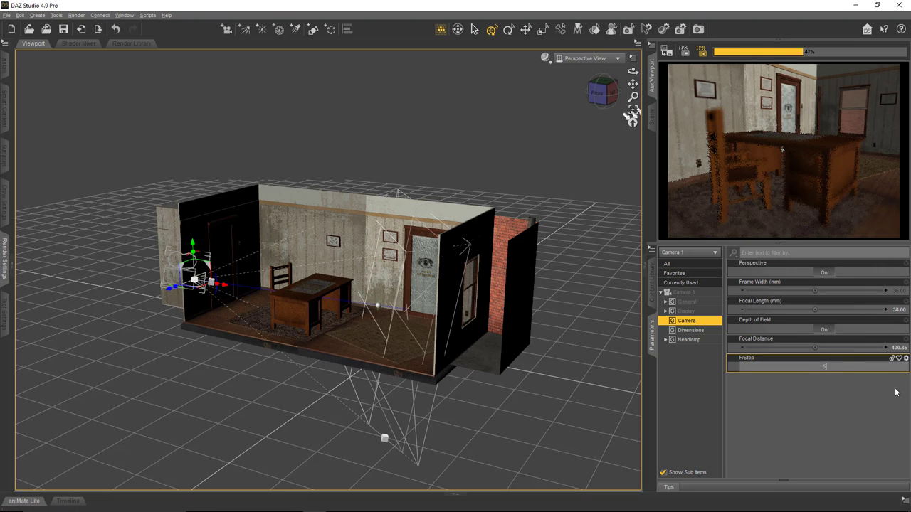
pyautogui.press('Return')
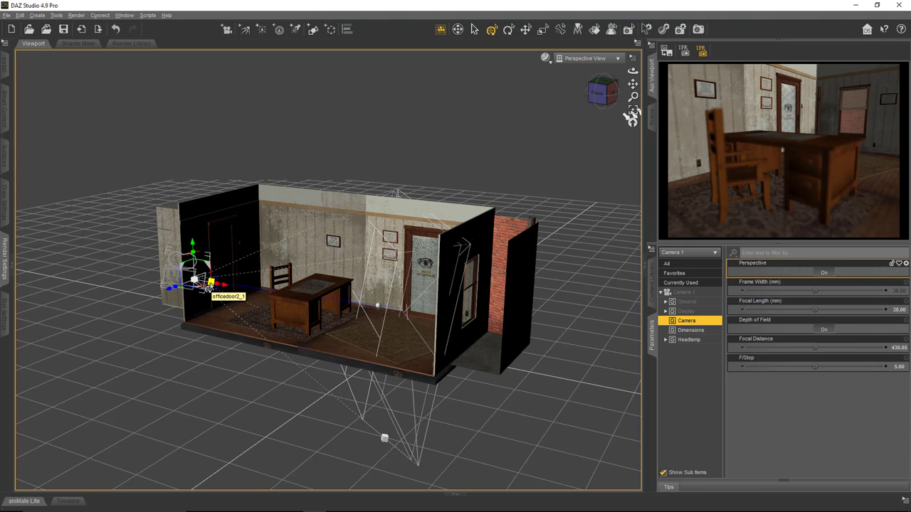
# - Move Camera 1's focus point in the scene back to the desk, for a focal distance of about 304
pyautogui.scroll(8, 233, 294)
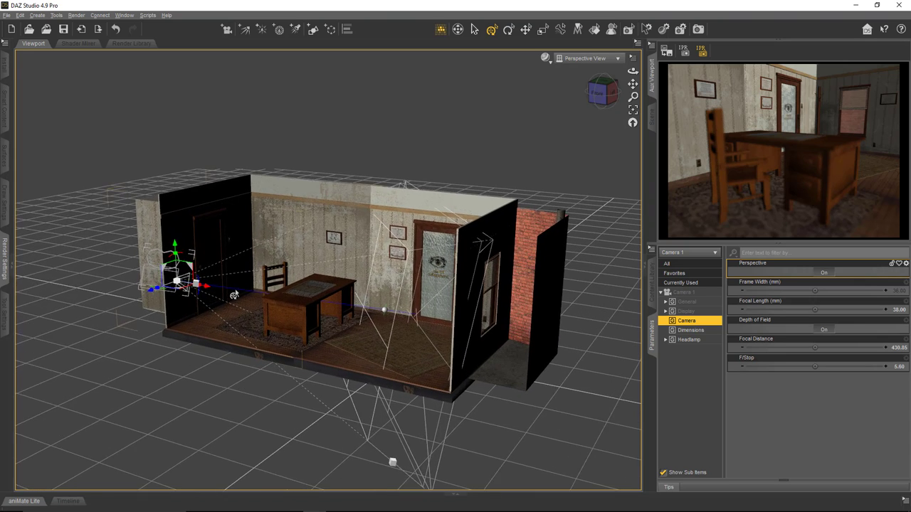
pyautogui.scroll(1, 235, 295)
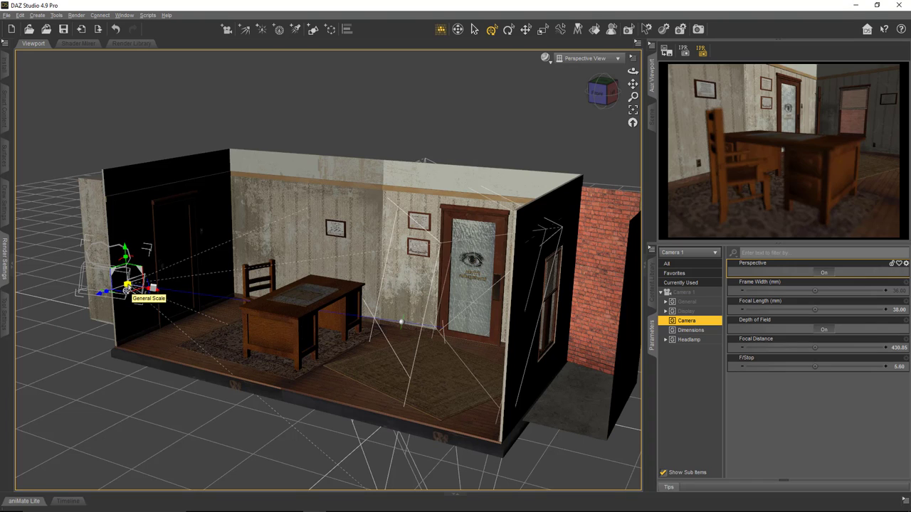
pyautogui.moveTo(127, 288); pyautogui.dragTo(127, 292)
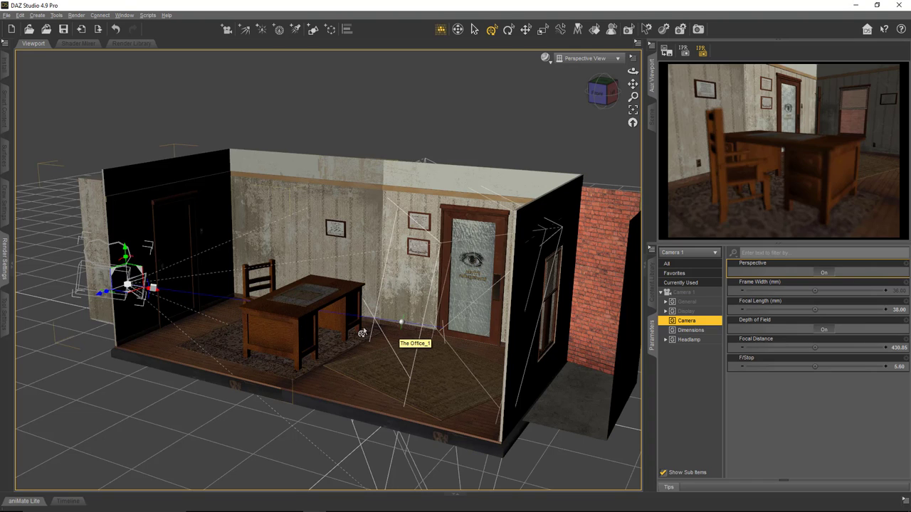
pyautogui.moveTo(400, 327); pyautogui.dragTo(316, 327)
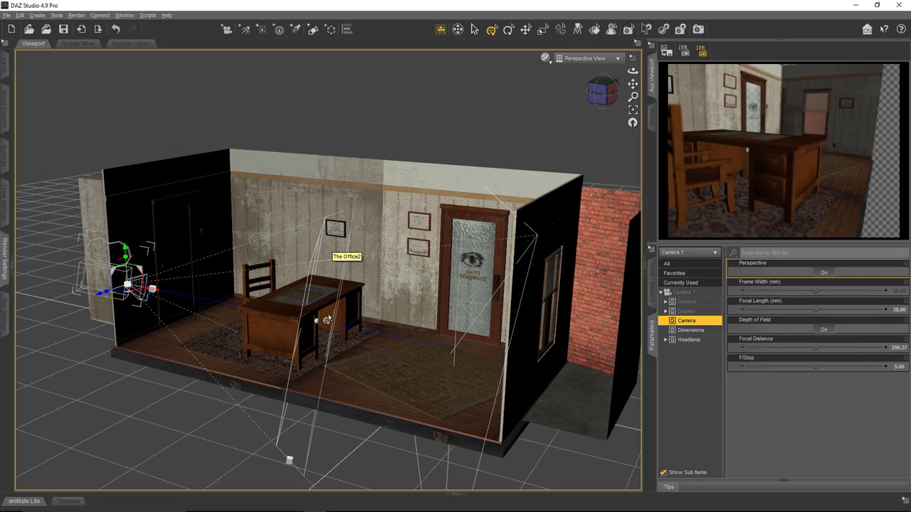
pyautogui.moveTo(313, 327); pyautogui.dragTo(322, 307)
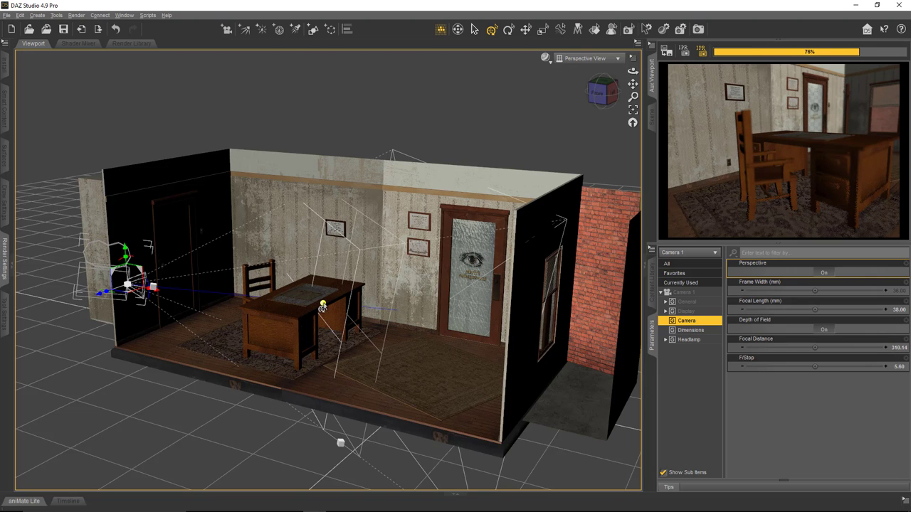
pyautogui.moveTo(322, 314); pyautogui.dragTo(325, 322)
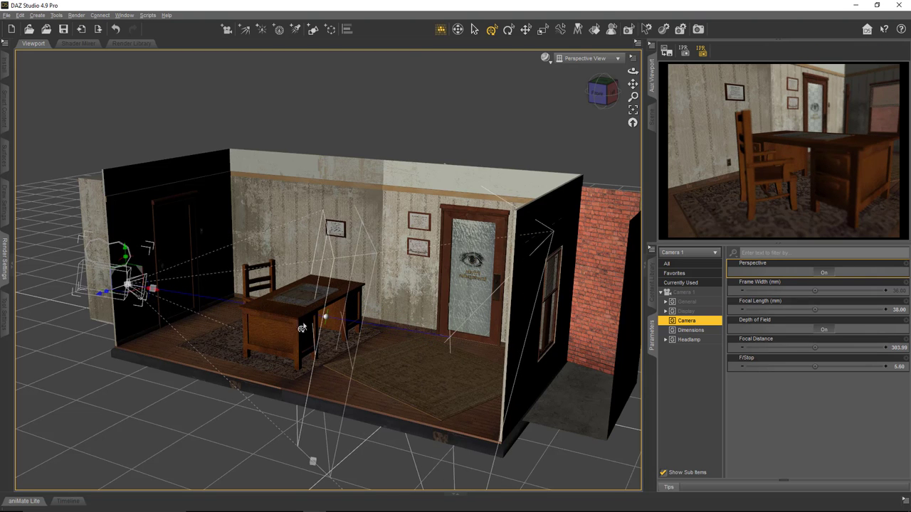
# - Increase Camera 1's focal length to about 54.32 mm with its in-scene handle, and return the Aux Viewport to the normal camera view
pyautogui.moveTo(157, 296)
pyautogui.mouseDown()
pyautogui.moveTo(148, 288)
pyautogui.moveTo(202, 306)
pyautogui.moveTo(145, 288)
pyautogui.moveTo(165, 298)
pyautogui.moveTo(149, 297)
pyautogui.moveTo(156, 300)
pyautogui.mouseUp()
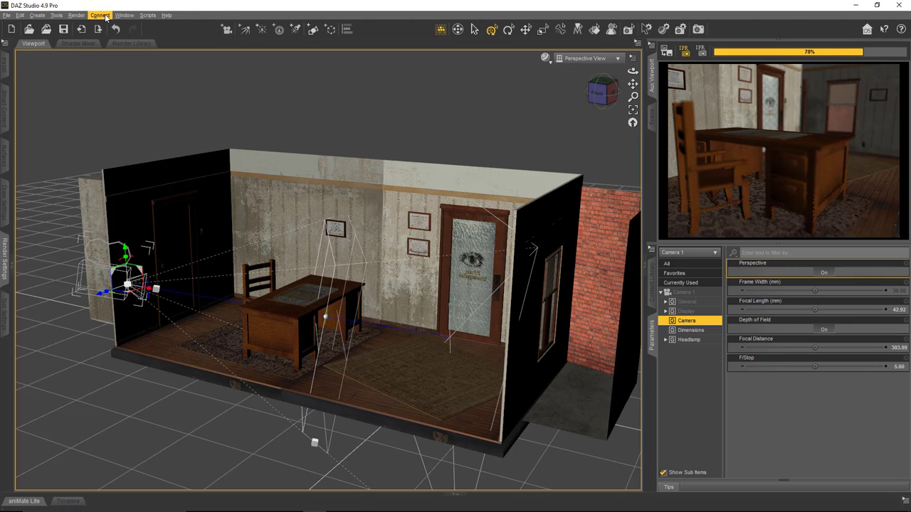
pyautogui.click(736, 104)
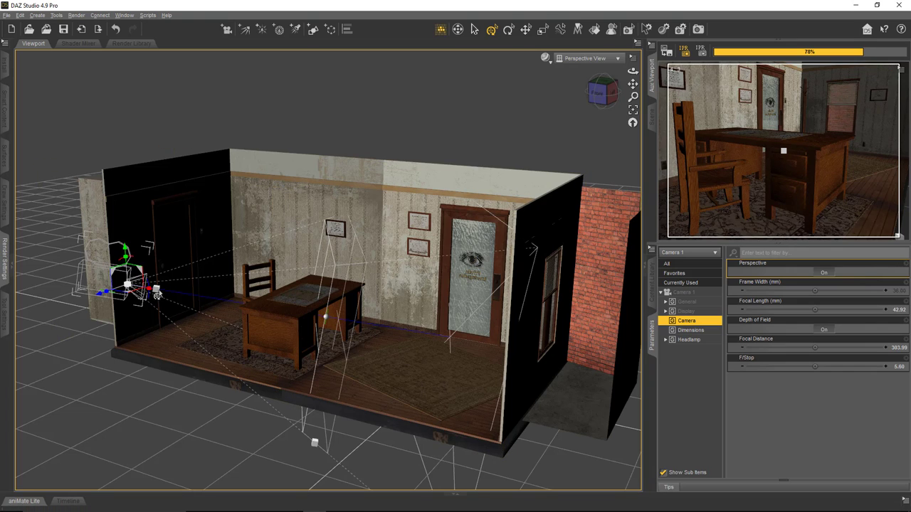
pyautogui.moveTo(155, 294); pyautogui.dragTo(170, 308)
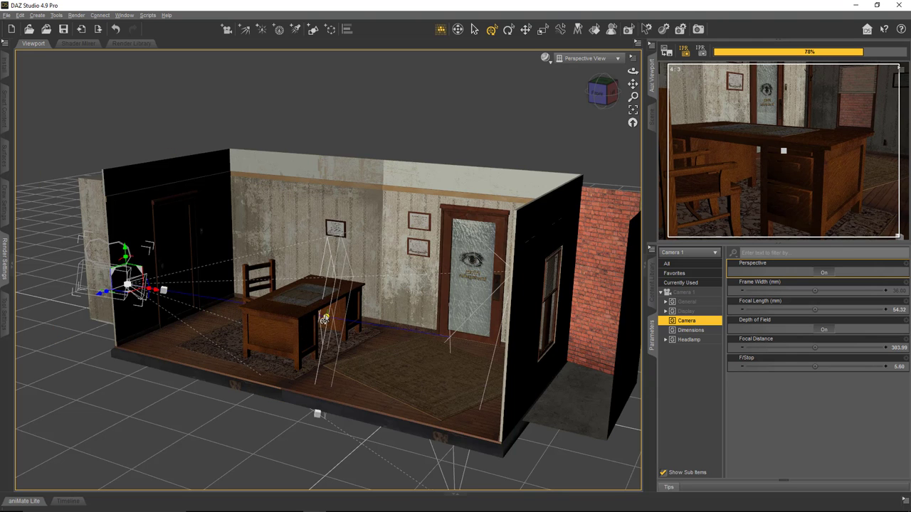
# - Pull Camera 1 back from the office and move its focus point just above the desktop, for a focal distance of about 604.5
pyautogui.moveTo(324, 318)
pyautogui.mouseDown()
pyautogui.moveTo(328, 302)
pyautogui.moveTo(333, 318)
pyautogui.moveTo(338, 307)
pyautogui.mouseUp()
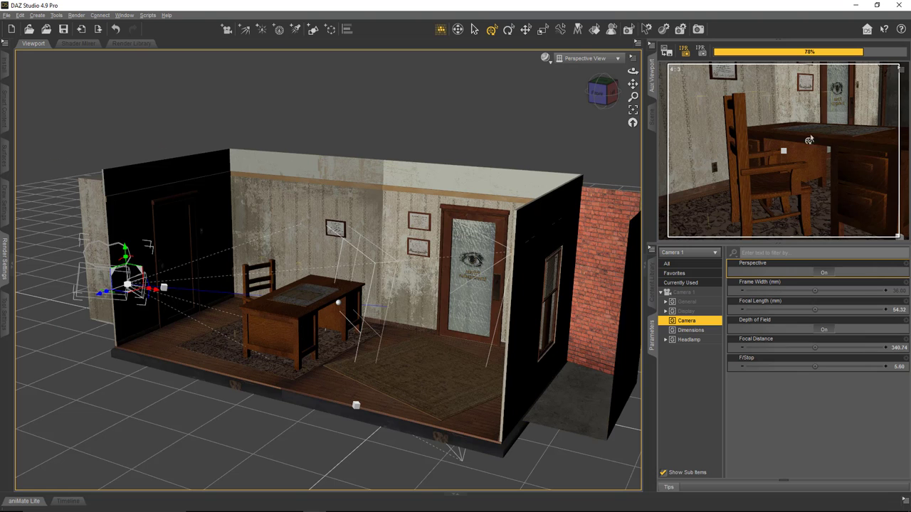
pyautogui.moveTo(755, 169); pyautogui.dragTo(807, 149)
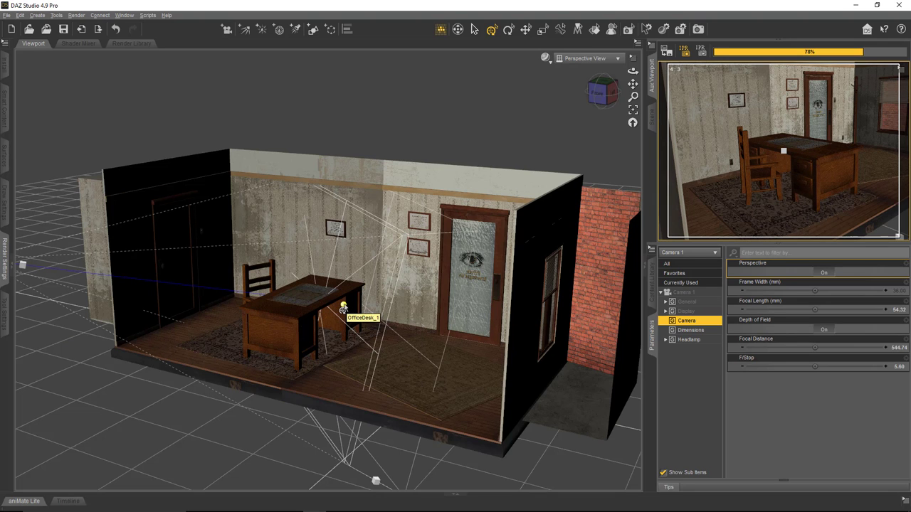
pyautogui.moveTo(343, 308); pyautogui.dragTo(332, 284)
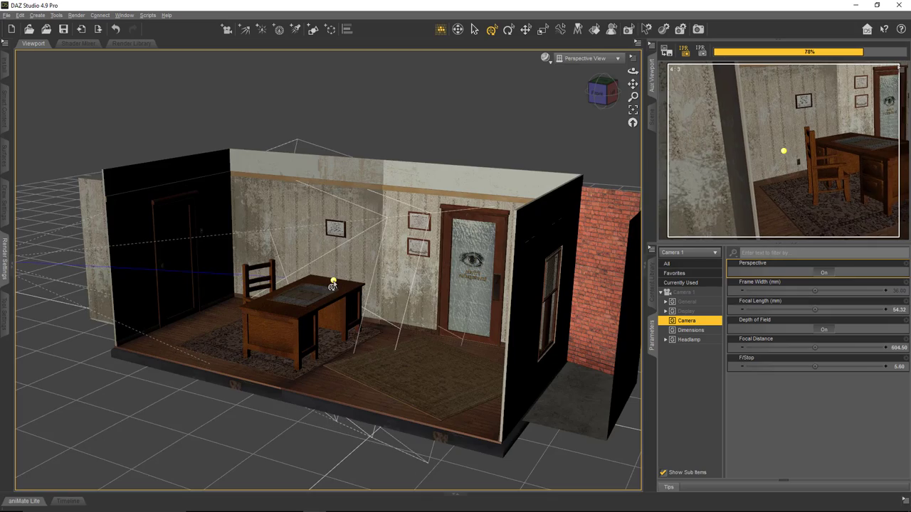
pyautogui.keyDown('alt'); pyautogui.moveTo(253, 301); pyautogui.dragTo(261, 298); pyautogui.keyUp('alt')
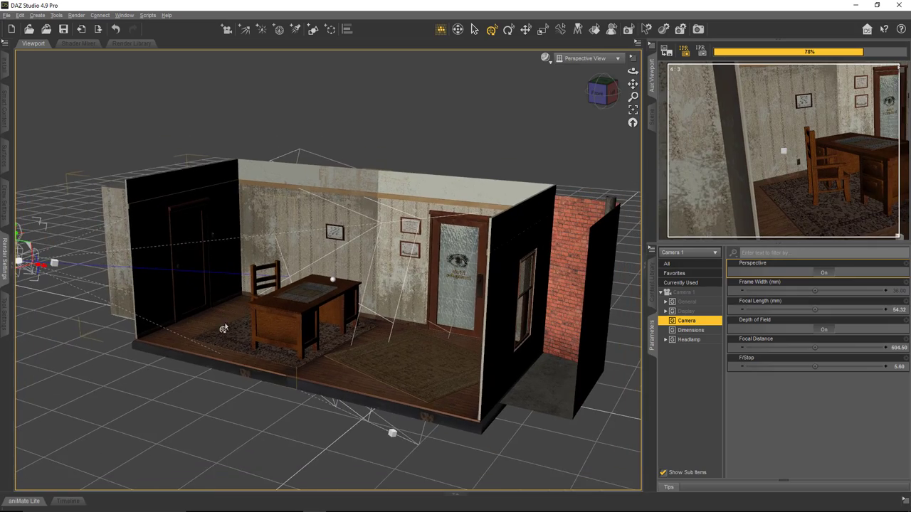